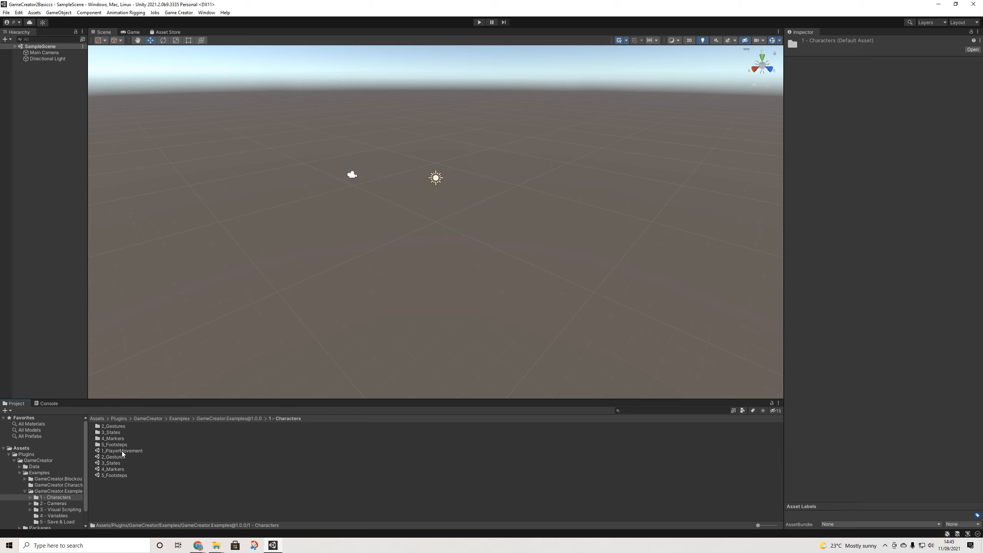
Open the 1_PlayerMovement example scene and frame the player character from behind with the stairs in view
{"action": "double_click", "coordinate": [121, 451]}
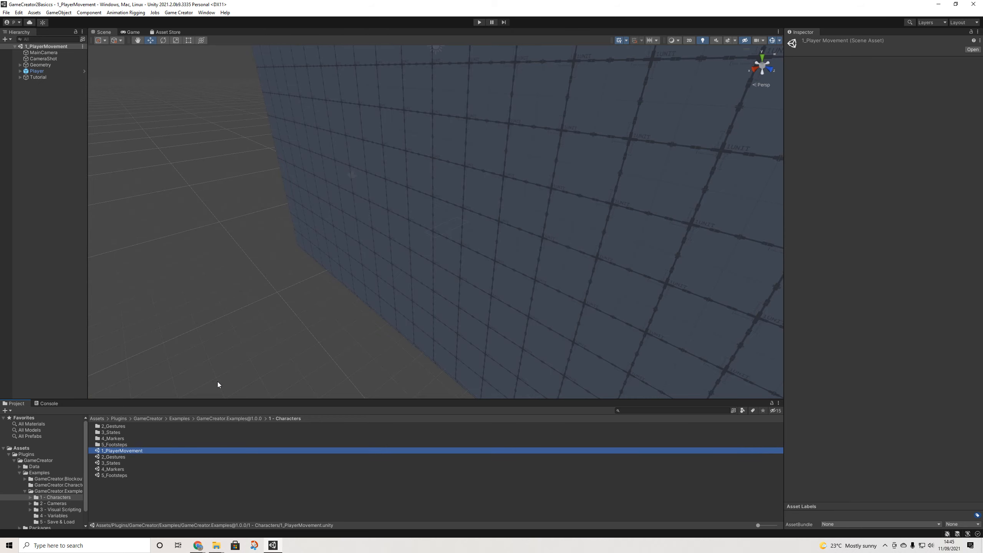
{"action": "middle_click_drag", "start_coordinate": [502, 221], "coordinate": [471, 267]}
{"action": "scroll", "coordinate": [448, 284], "scroll_direction": "up", "scroll_amount": 4}
{"action": "scroll", "coordinate": [428, 259], "scroll_direction": "up", "scroll_amount": 3}
{"action": "scroll", "coordinate": [433, 271], "scroll_direction": "up", "scroll_amount": 3}
{"action": "middle_click_drag", "start_coordinate": [409, 309], "coordinate": [458, 269]}
{"action": "left_click_drag", "start_coordinate": [418, 280], "coordinate": [528, 260], "text": "alt"}
{"action": "middle_click_drag", "start_coordinate": [528, 260], "coordinate": [377, 268]}
{"action": "scroll", "coordinate": [447, 271], "scroll_direction": "up", "scroll_amount": 5}
{"action": "scroll", "coordinate": [447, 271], "scroll_direction": "down", "scroll_amount": 5}
{"action": "left_click_drag", "start_coordinate": [377, 268], "coordinate": [477, 274], "text": "alt"}
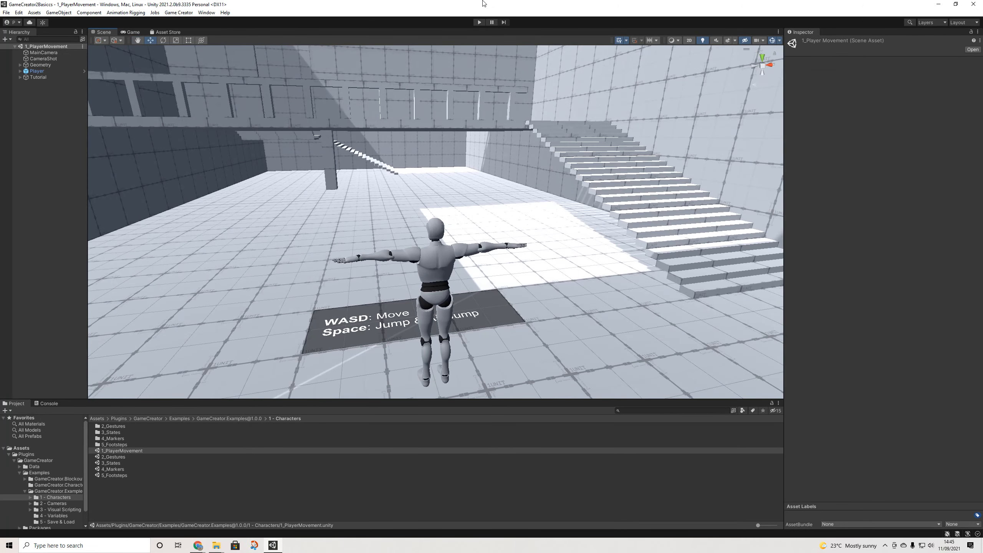
Play-test the scene by running and jumping the player towards the stairs, and stop play mode
{"action": "left_click", "coordinate": [480, 24]}
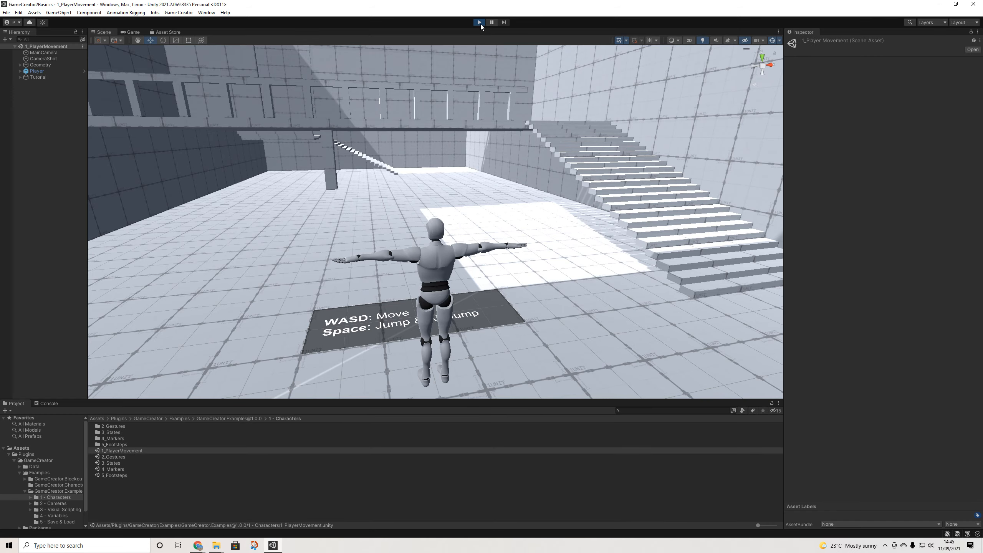
{"action": "key", "text": "w"}
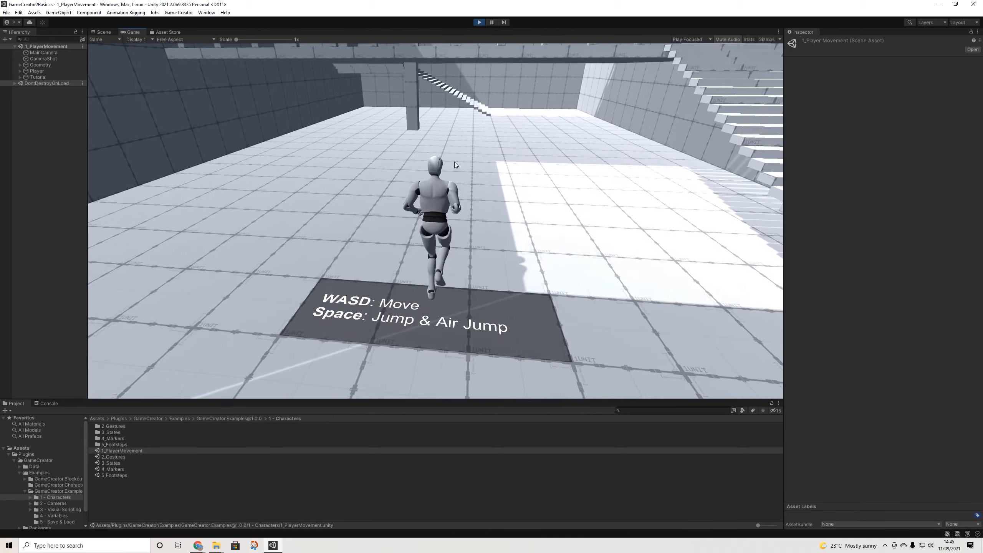
{"action": "key", "text": "space"}
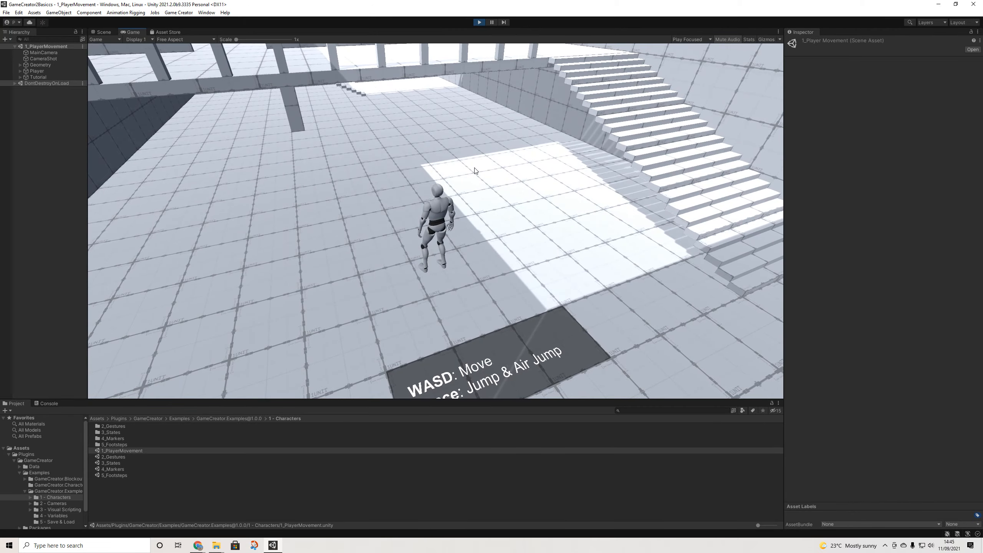
{"action": "key", "text": "w"}
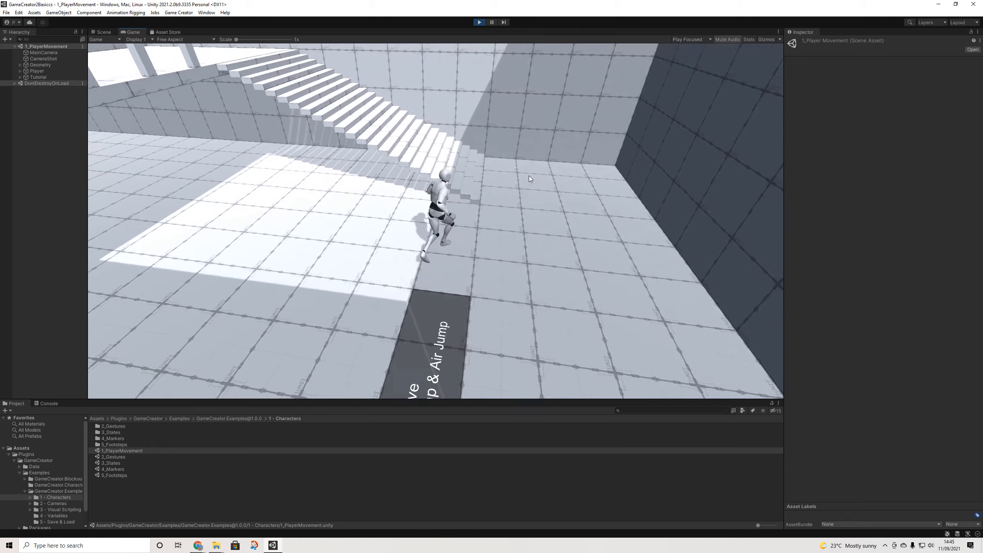
{"action": "key", "text": "space"}
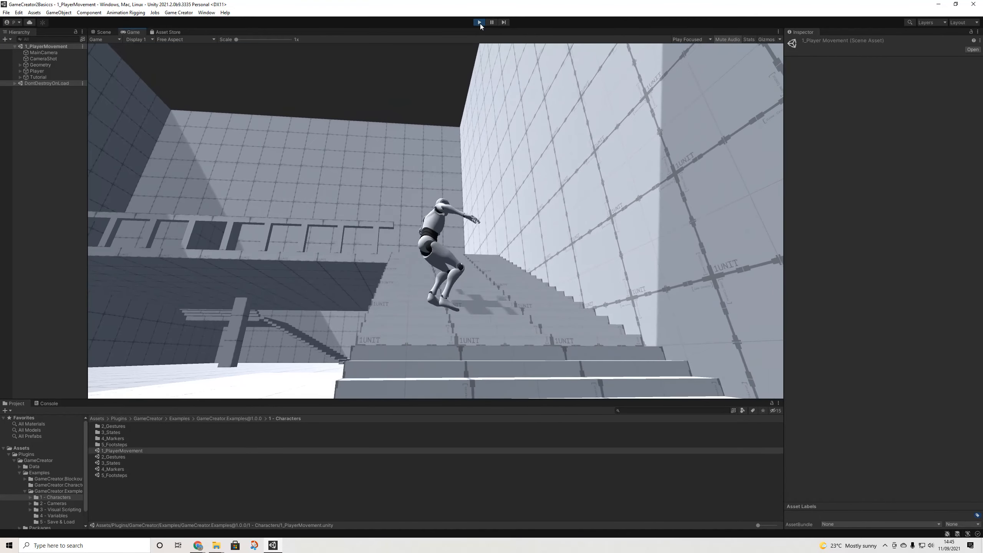
{"action": "left_click", "coordinate": [480, 24]}
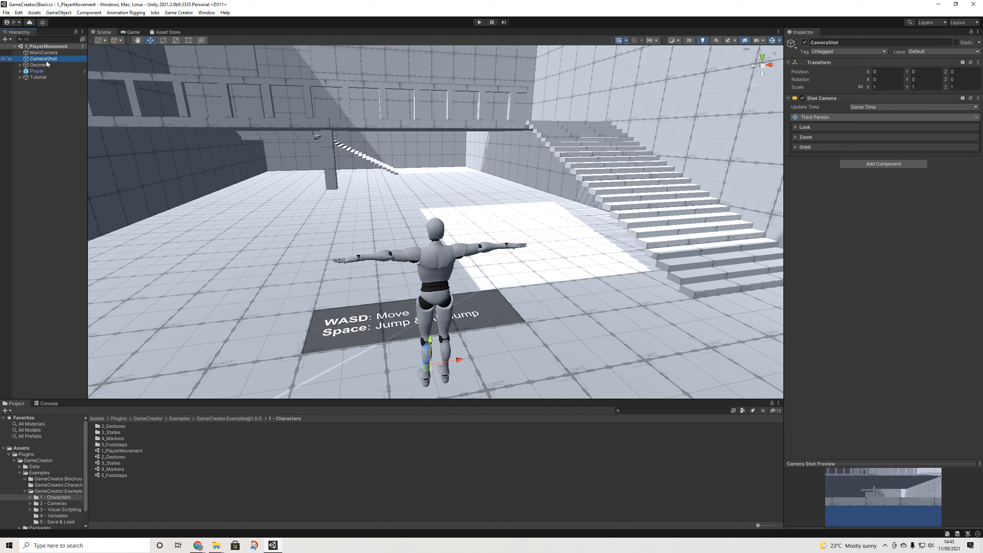
Replace the CameraShot object with a new Game Creator Camera Shot placed directly below MainCamera in the hierarchy
{"action": "key", "text": "Delete"}
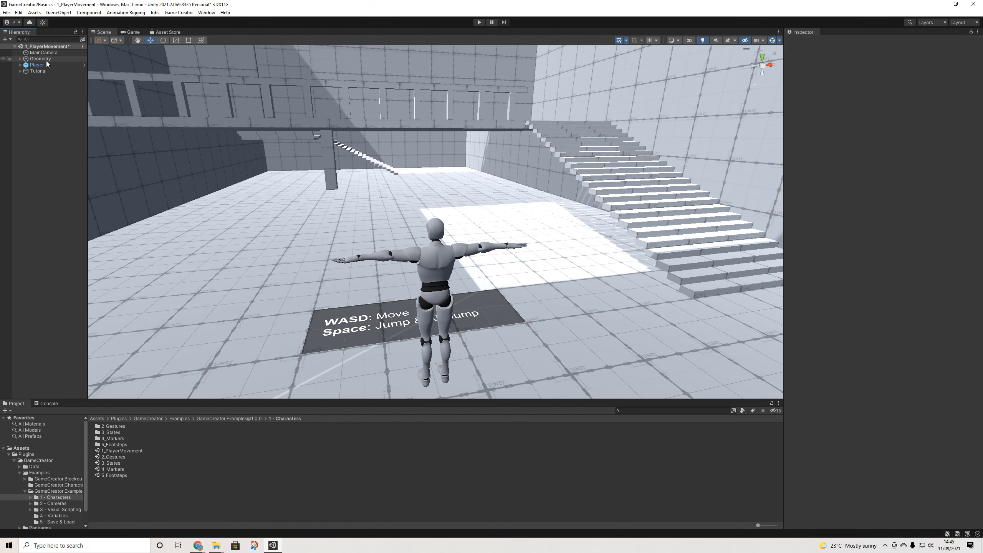
{"action": "right_click", "coordinate": [27, 89]}
{"action": "mouse_move", "coordinate": [101, 181]}
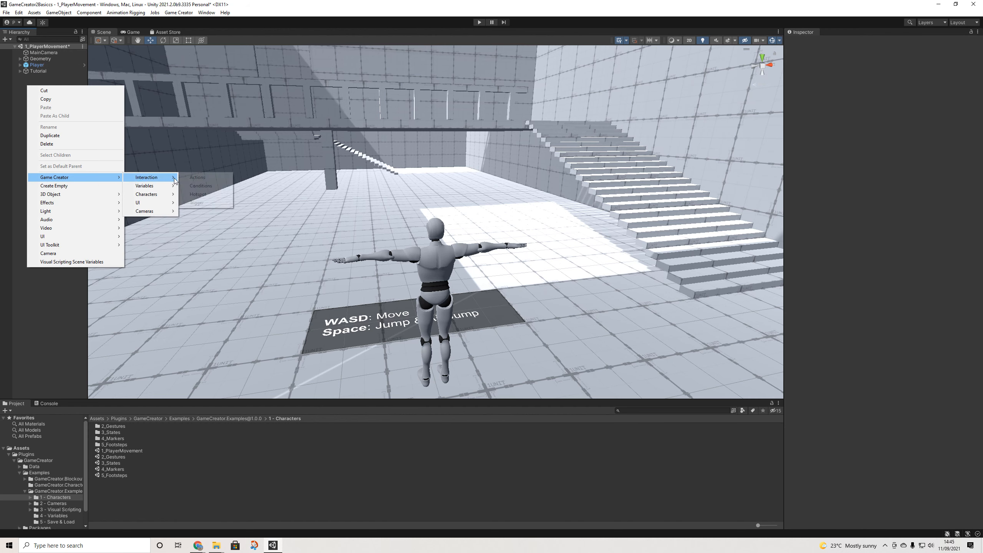
{"action": "mouse_move", "coordinate": [175, 180]}
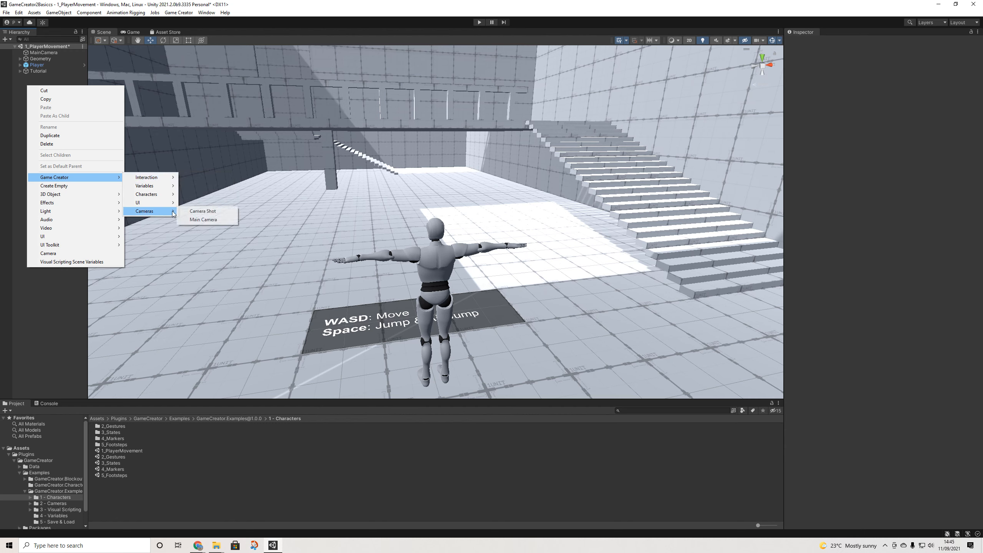
{"action": "left_click", "coordinate": [199, 212]}
{"action": "left_click", "coordinate": [47, 80]}
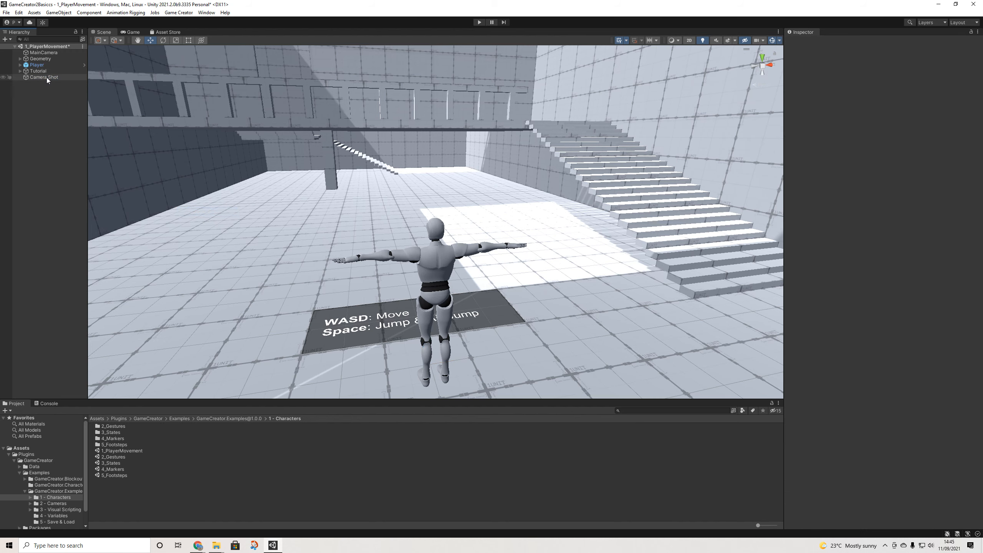
{"action": "left_click_drag", "start_coordinate": [46, 60], "coordinate": [45, 57]}
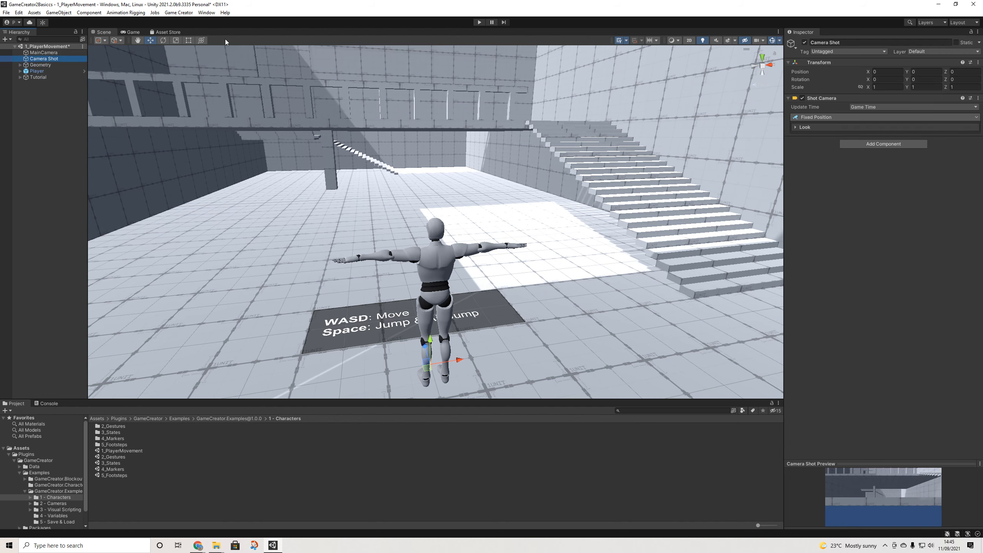
Run the scene with the new Camera Shot, try the Third Person shot type during play, and stop play mode
{"action": "left_click", "coordinate": [478, 23]}
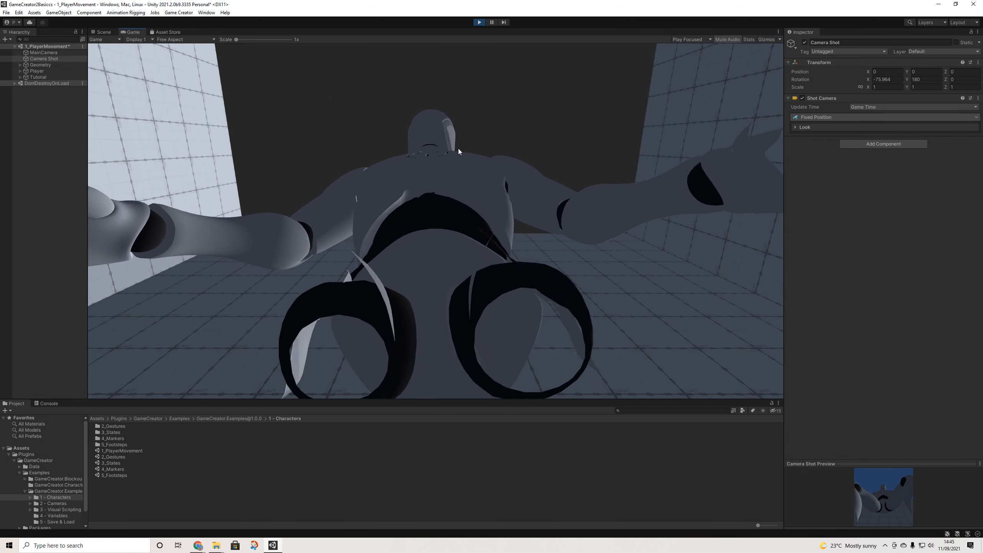
{"action": "left_click", "coordinate": [819, 118]}
{"action": "left_click", "coordinate": [815, 204]}
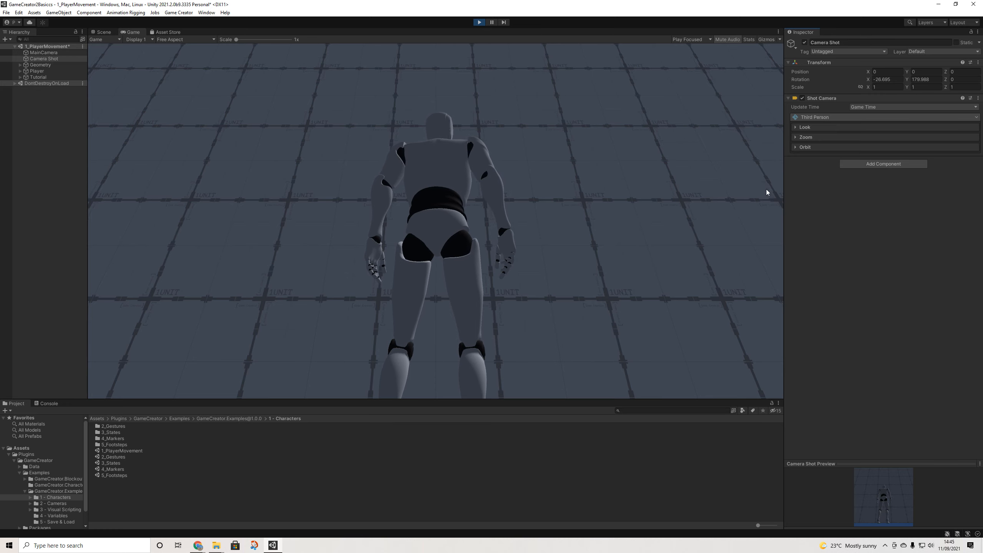
{"action": "left_click", "coordinate": [479, 22]}
Set the Camera Shot's type to Third Person outside play mode and expand its Look settings
{"action": "left_click", "coordinate": [817, 117]}
{"action": "left_click", "coordinate": [814, 204]}
{"action": "left_click", "coordinate": [805, 128]}
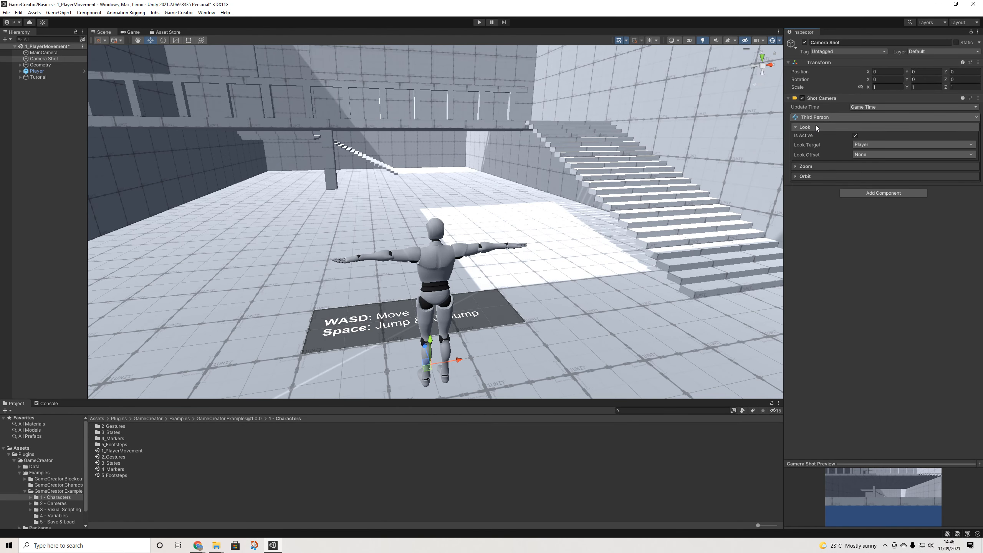
Start play mode and test the third-person camera by running the player in all directions around the ground floor
{"action": "left_click", "coordinate": [482, 23]}
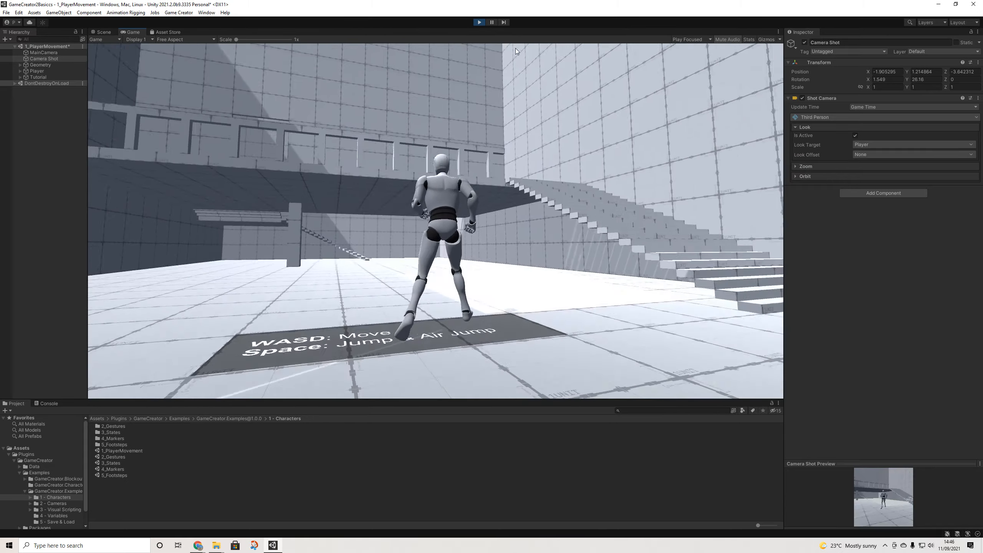
{"action": "key", "text": "w"}
{"action": "key", "text": "space"}
{"action": "key", "text": "a"}
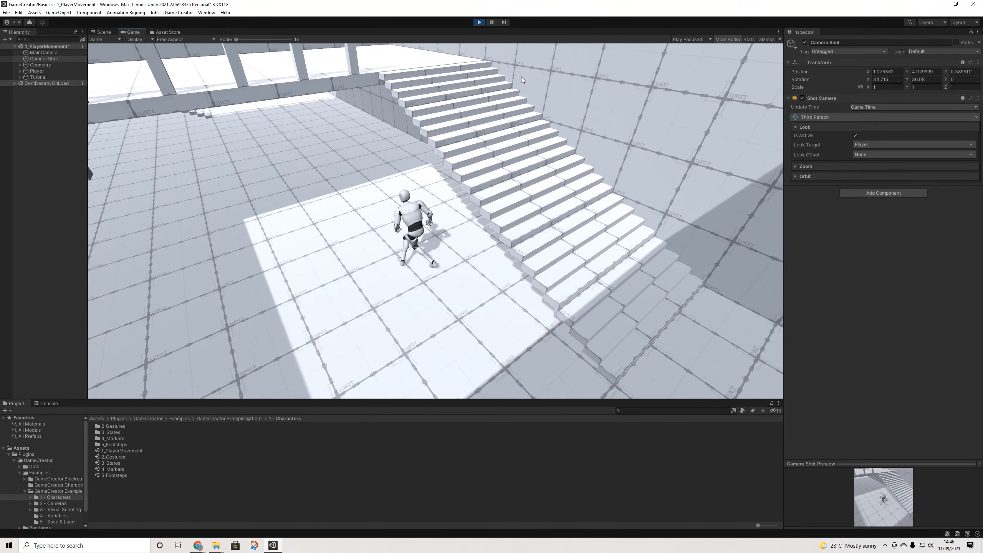
{"action": "key", "text": "a"}
{"action": "key", "text": "s"}
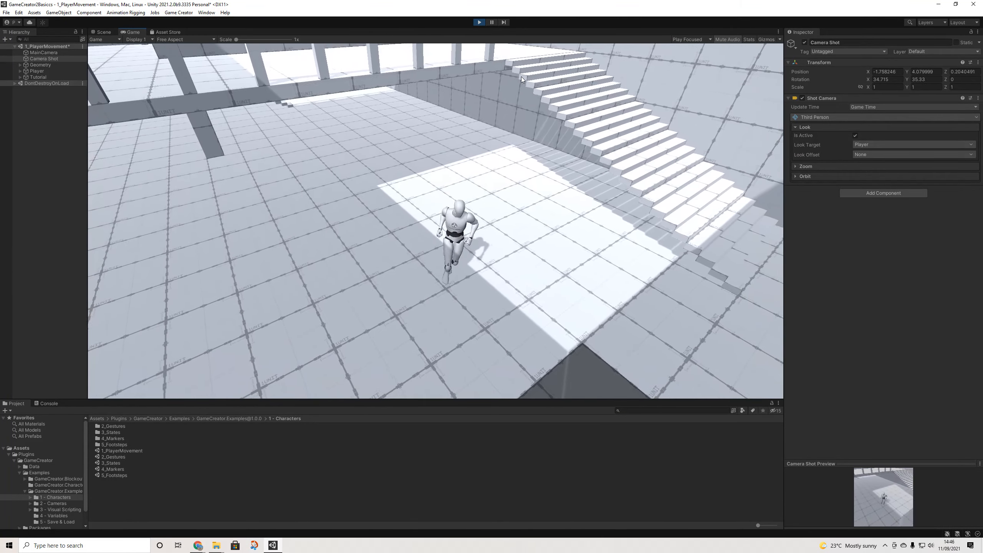
{"action": "key", "text": "d"}
{"action": "key", "text": "s"}
{"action": "key", "text": "a"}
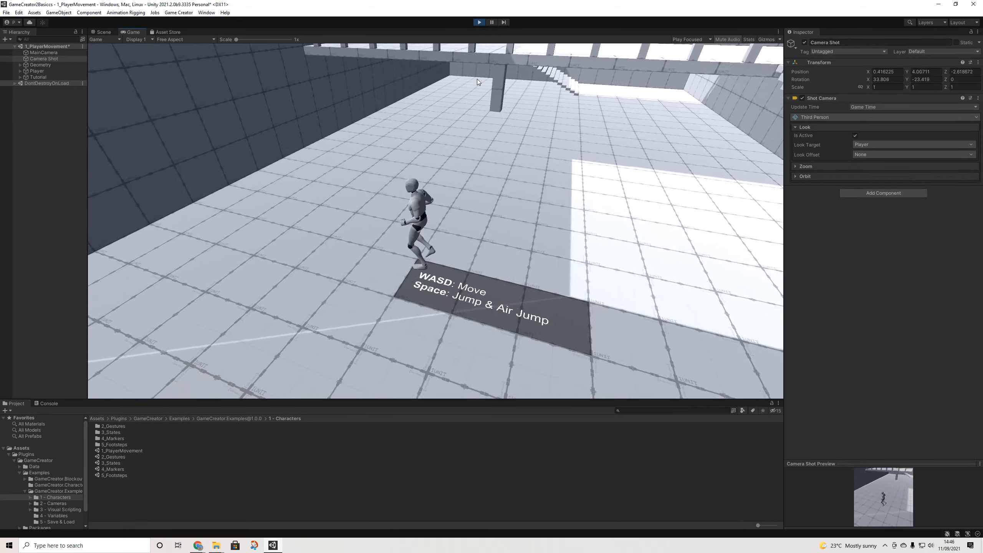
{"action": "key", "text": "w"}
{"action": "key", "text": "d"}
{"action": "key", "text": "w"}
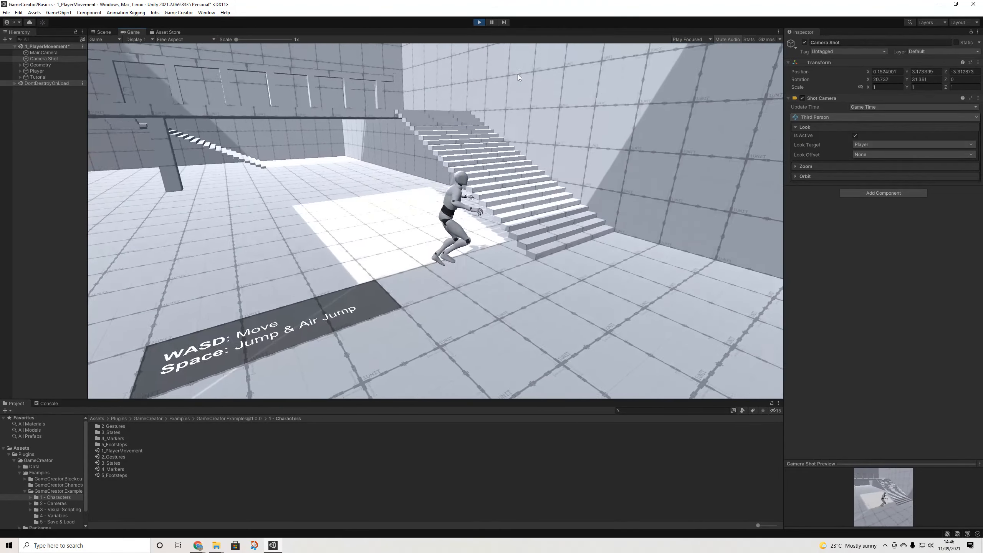
Run the player up the stairs, through the upper doorway, down the far stairs and back to the starting sign
{"action": "key", "text": "space"}
{"action": "key", "text": "w"}
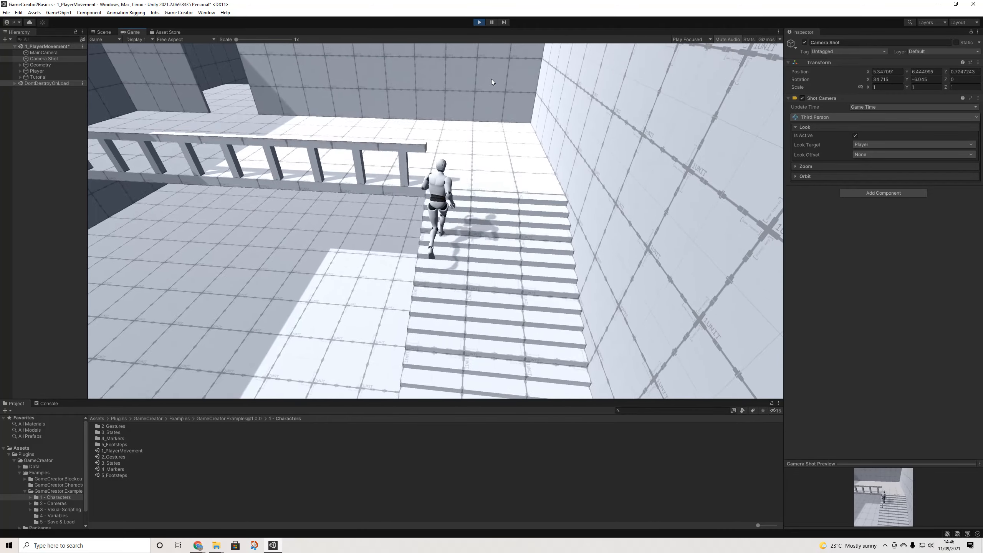
{"action": "key", "text": "a"}
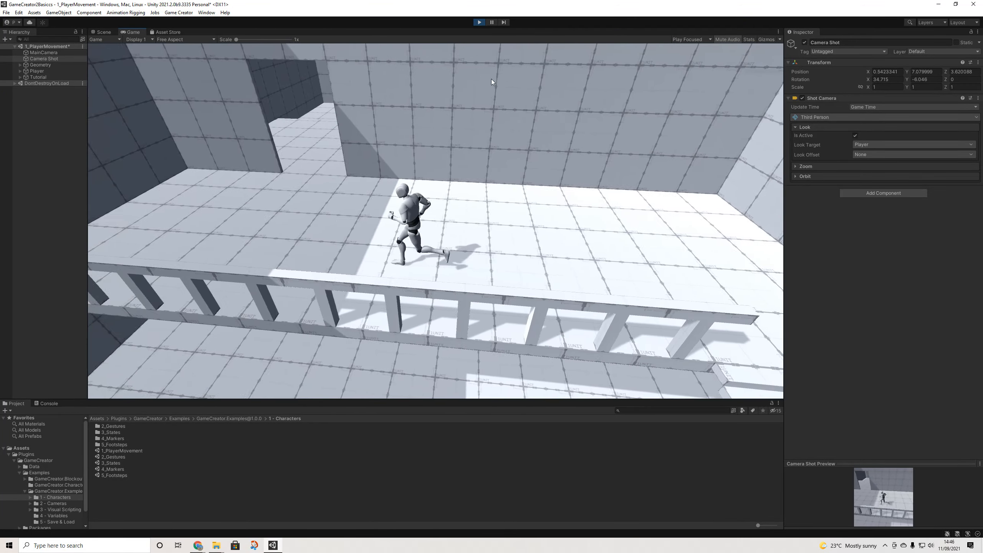
{"action": "key", "text": "w"}
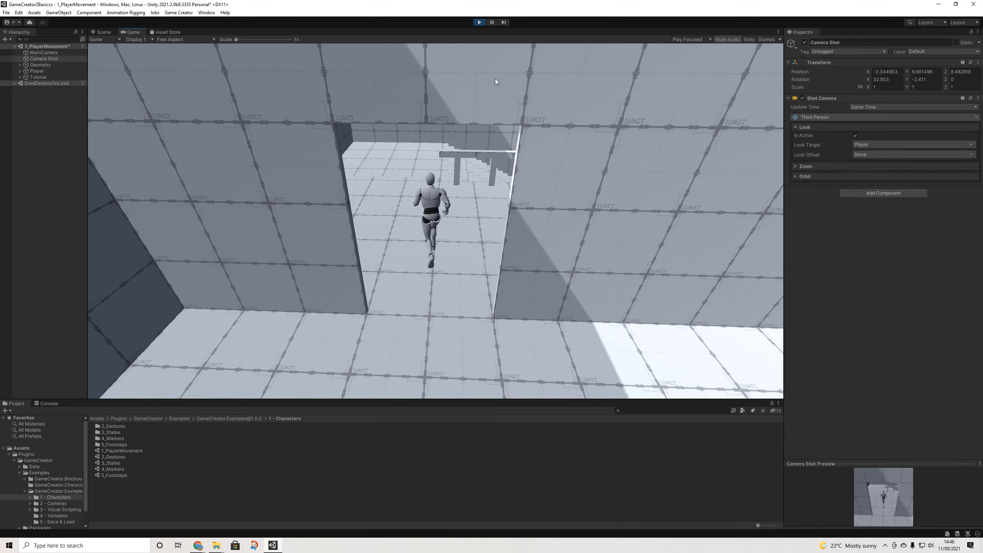
{"action": "key", "text": "w"}
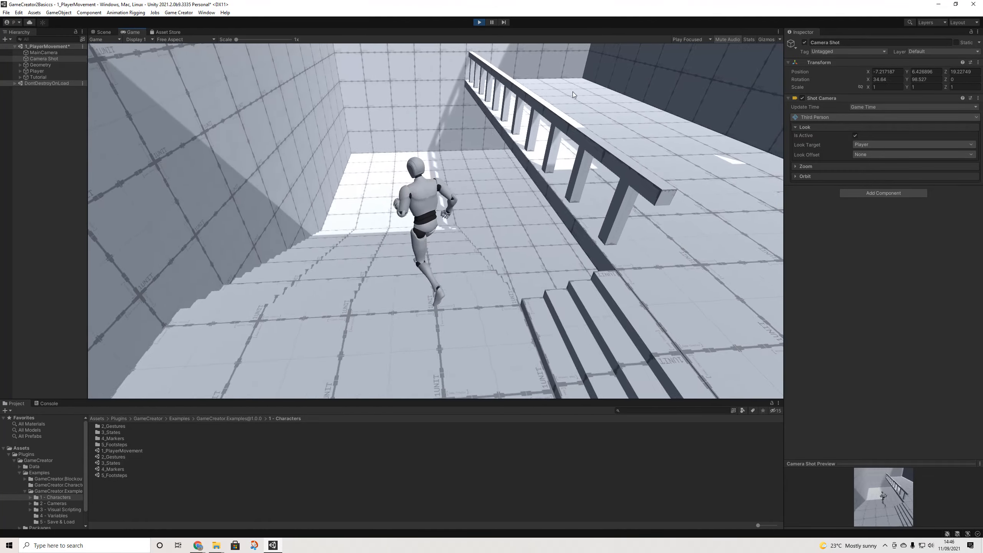
{"action": "key", "text": "w"}
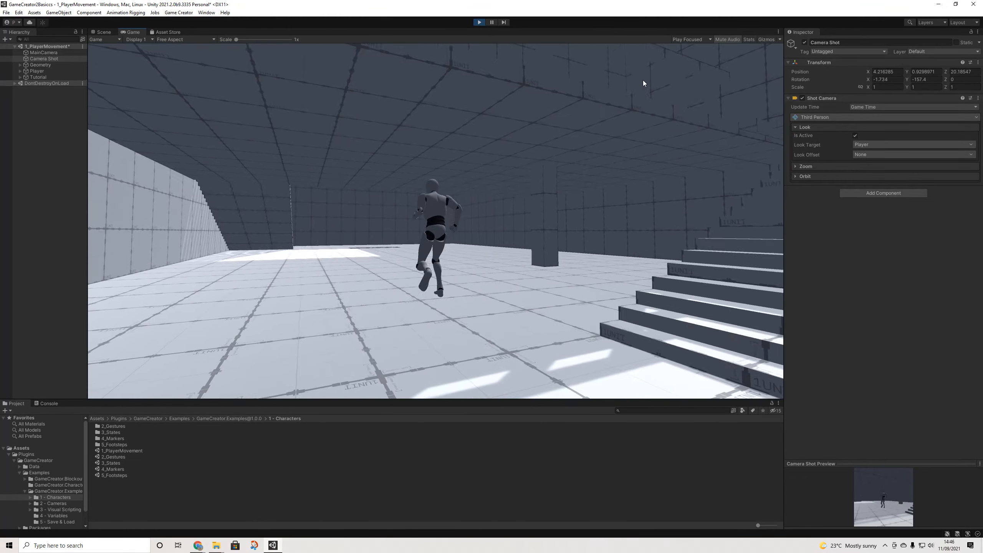
{"action": "key", "text": "w"}
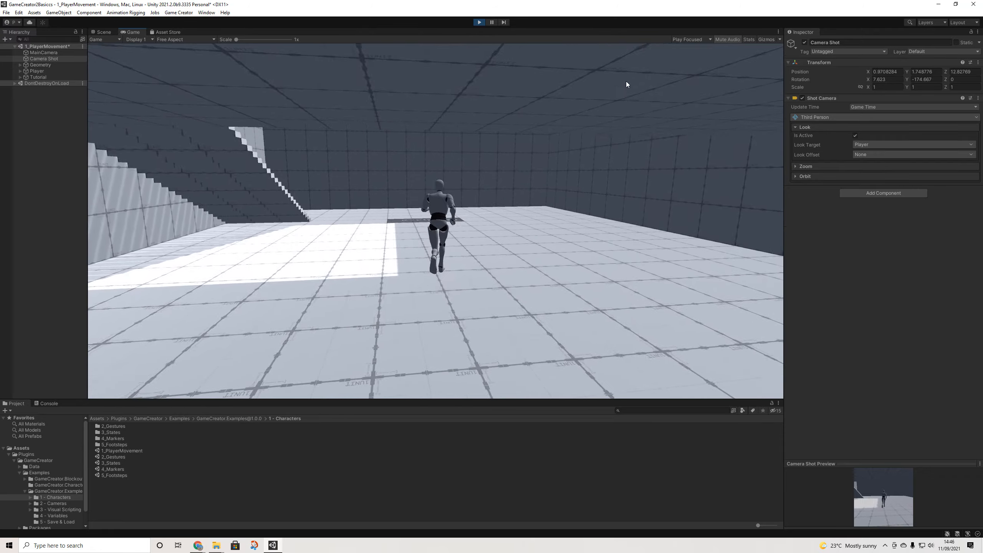
{"action": "key", "text": "d"}
{"action": "key", "text": "s"}
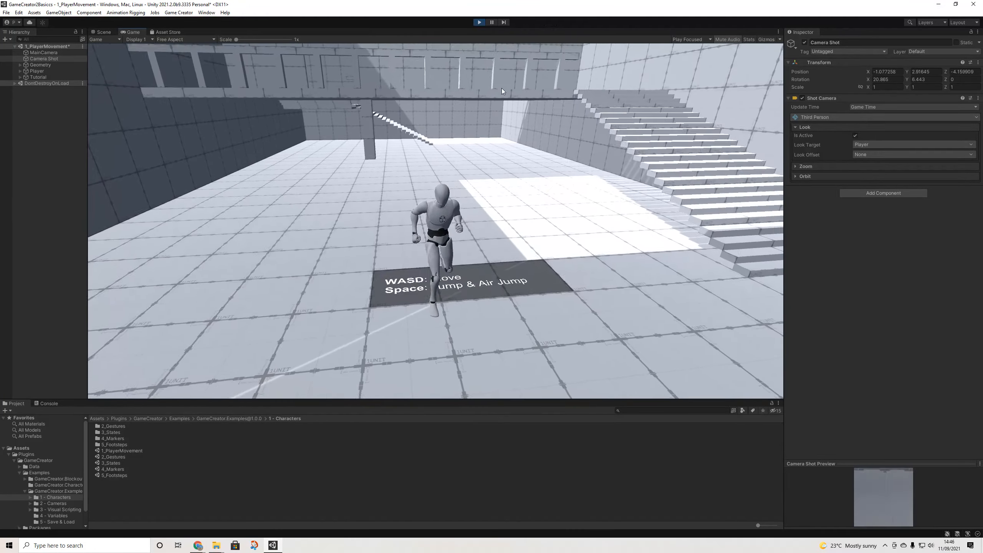
Test the third-person camera by running and jumping the player beside the staircase and returning to the controls sign
{"action": "key", "text": "d"}
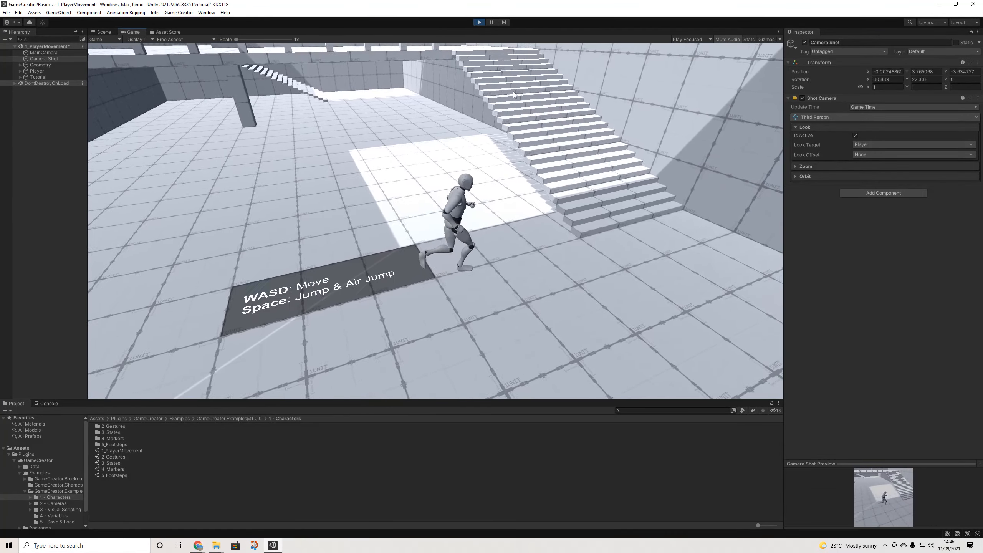
{"action": "key", "text": "w"}
{"action": "key", "text": "space"}
{"action": "key", "text": "w"}
{"action": "key", "text": "a"}
{"action": "key", "text": "space"}
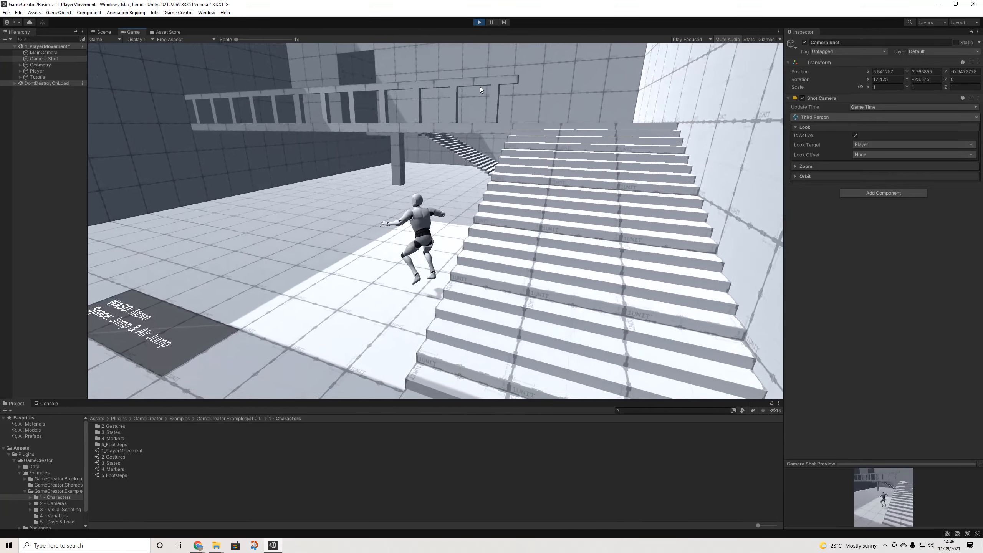
{"action": "key", "text": "s"}
{"action": "key", "text": "d"}
{"action": "key", "text": "w"}
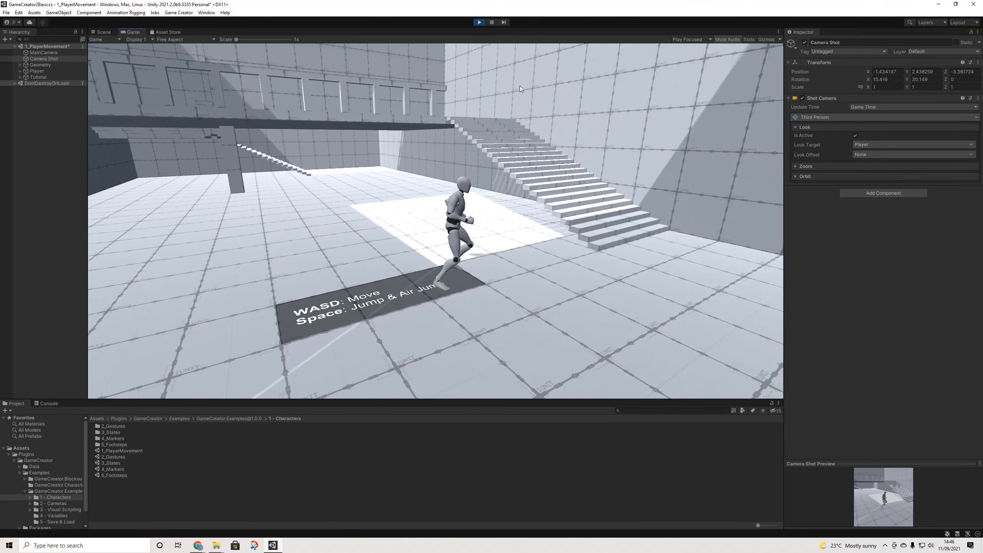
Test repeated air jumps beside the stairs and across the ground floor, then run the player back past the sign
{"action": "key", "text": "w"}
{"action": "key", "text": "space"}
{"action": "key", "text": "a"}
{"action": "key", "text": "space"}
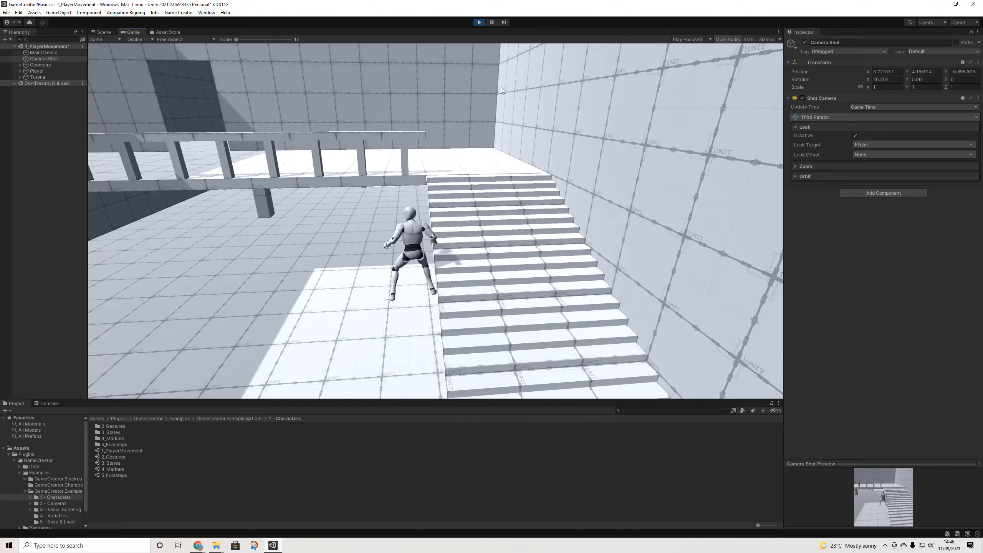
{"action": "key", "text": "a"}
{"action": "key", "text": "space"}
{"action": "key", "text": "space"}
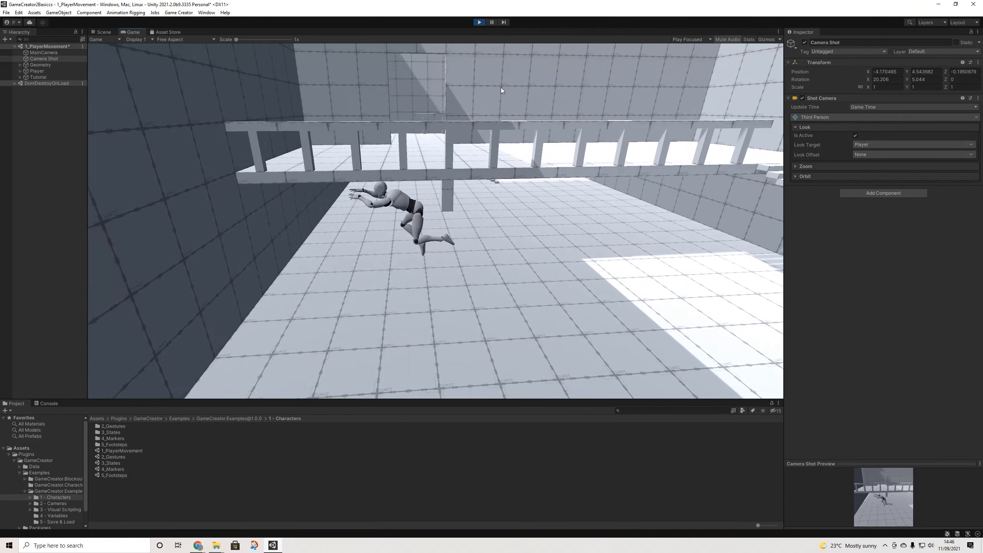
{"action": "key", "text": "d"}
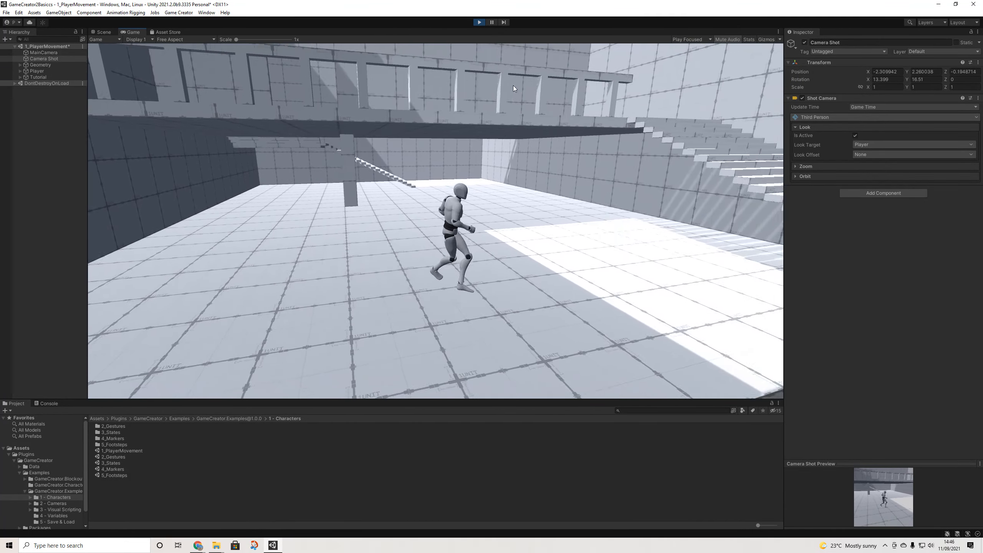
{"action": "key", "text": "s"}
{"action": "key", "text": "w"}
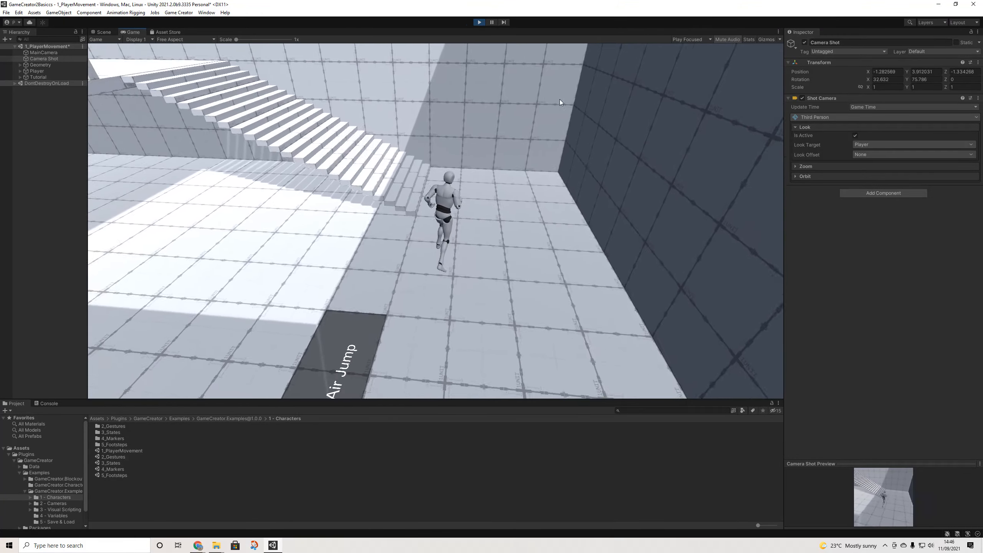
Take the player up the stairs, through the upper doorway and down the far stairs, then stop play mode
{"action": "key", "text": "space"}
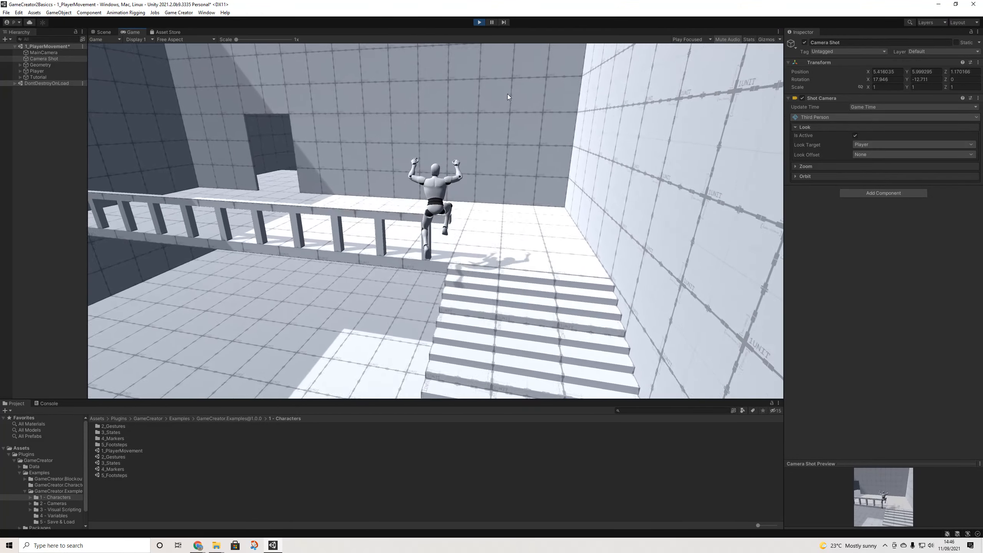
{"action": "key", "text": "a"}
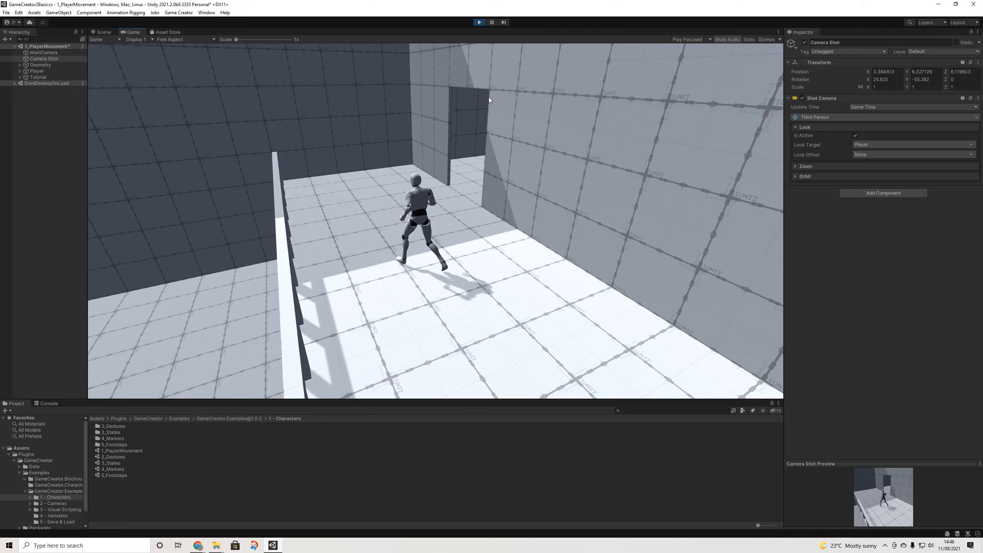
{"action": "key", "text": "w"}
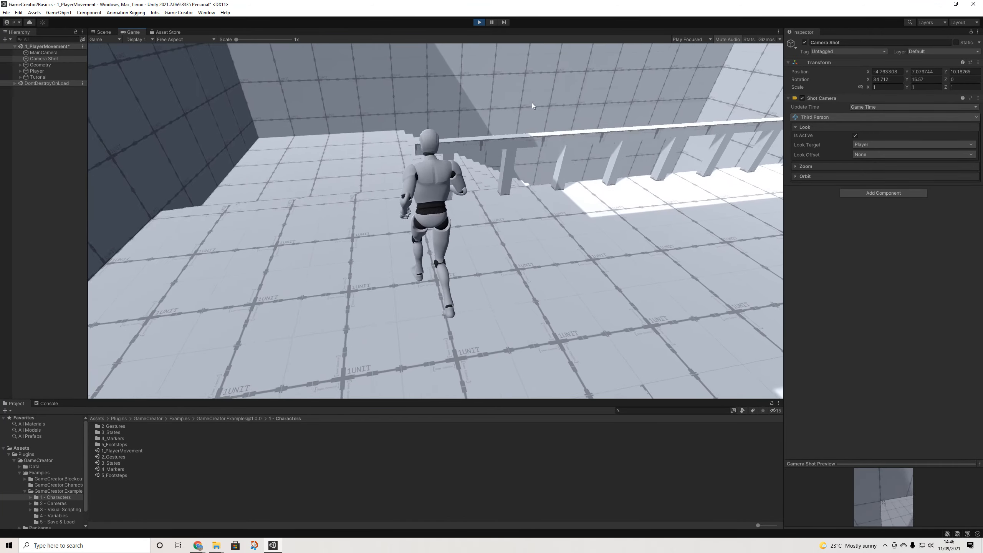
{"action": "key", "text": "a"}
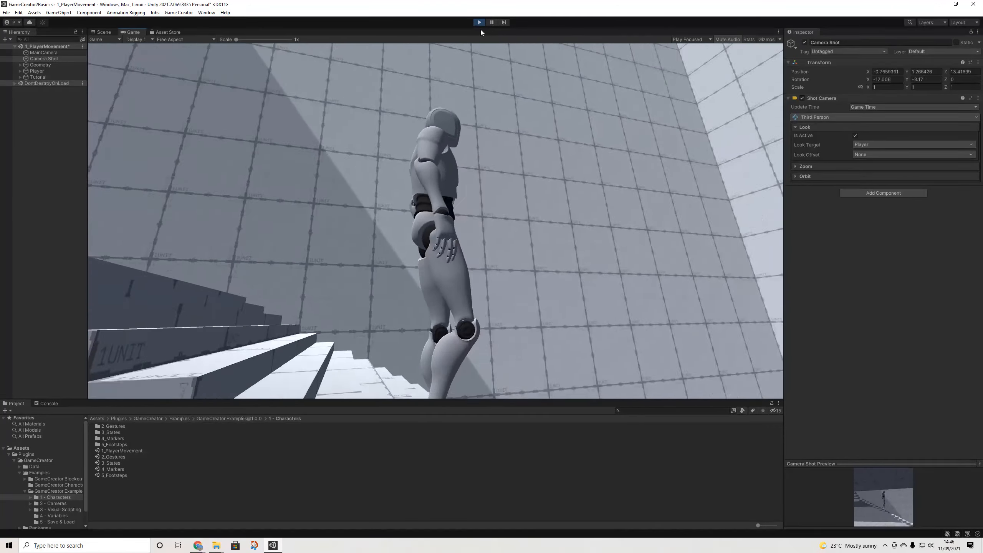
{"action": "left_click", "coordinate": [480, 22]}
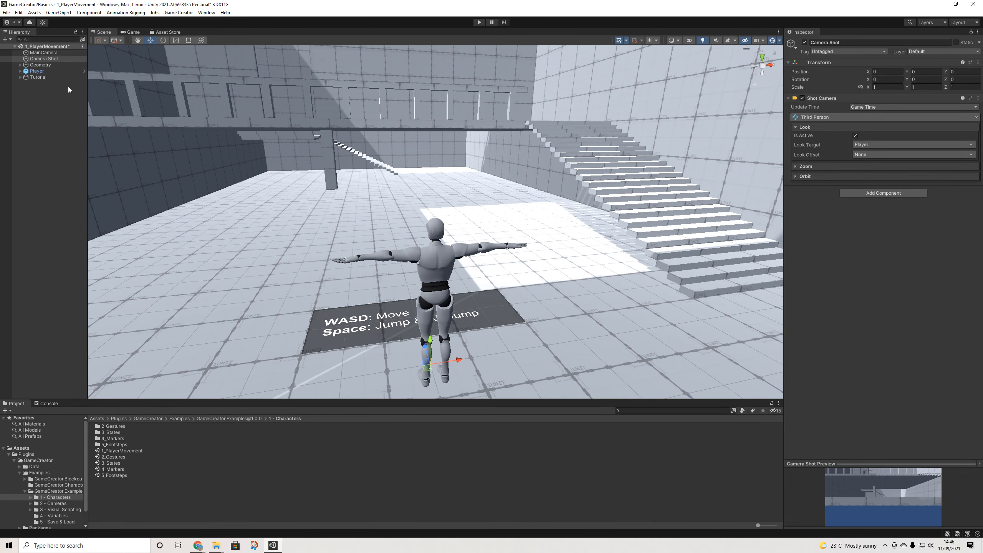
Collapse the Plugins folder and open SampleScene from the Scenes folder
{"action": "scroll", "coordinate": [460, 257], "scroll_direction": "down", "scroll_amount": 2}
{"action": "mouse_move", "coordinate": [460, 257]}
{"action": "middle_mouse_down"}
{"action": "mouse_move", "coordinate": [434, 258]}
{"action": "mouse_move", "coordinate": [473, 248]}
{"action": "middle_mouse_up"}
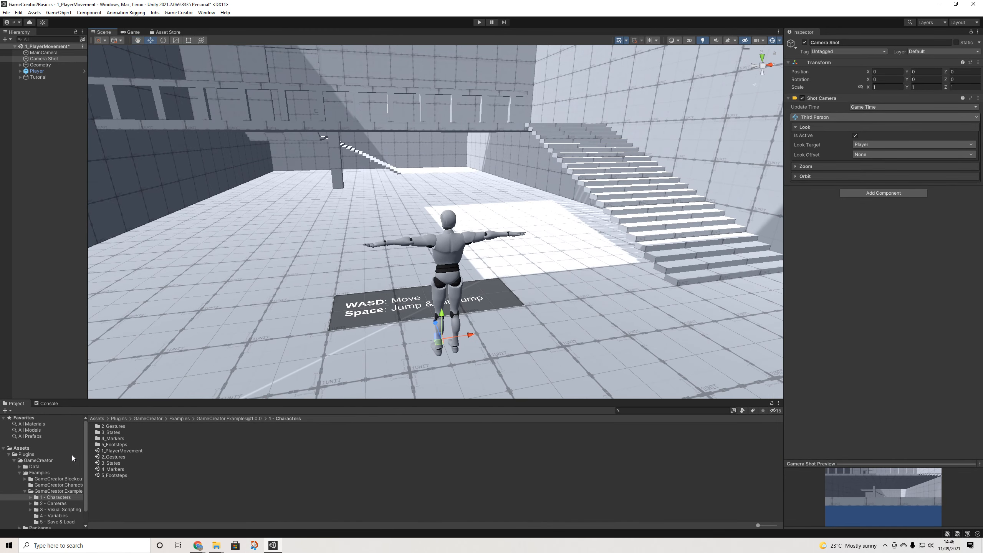
{"action": "left_click", "coordinate": [8, 454]}
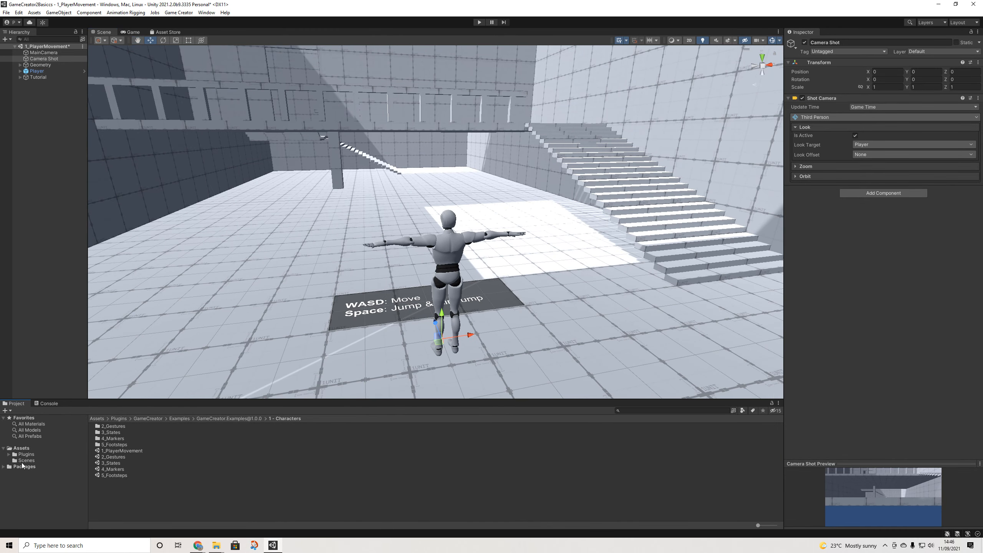
{"action": "left_click", "coordinate": [23, 461]}
{"action": "right_click", "coordinate": [111, 458]}
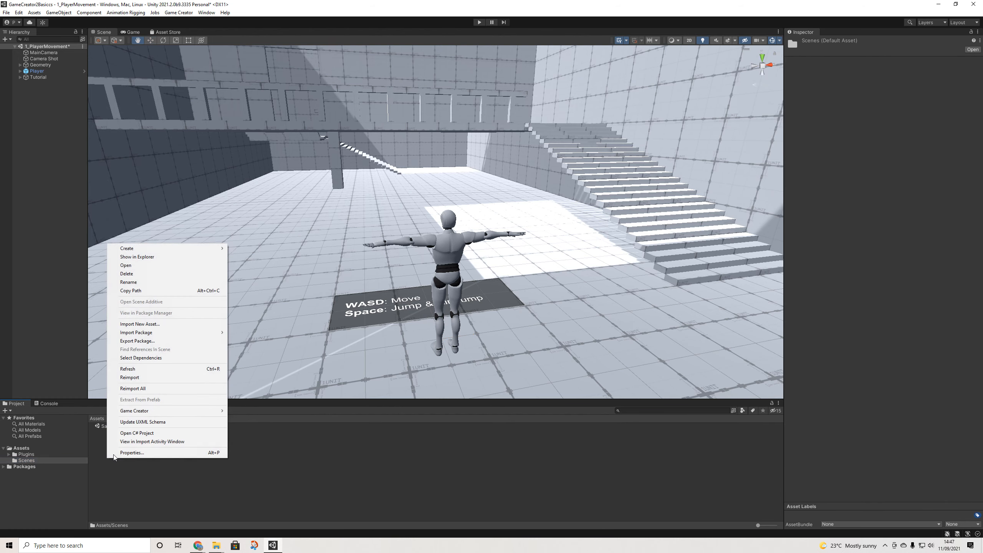
{"action": "left_click", "coordinate": [105, 433]}
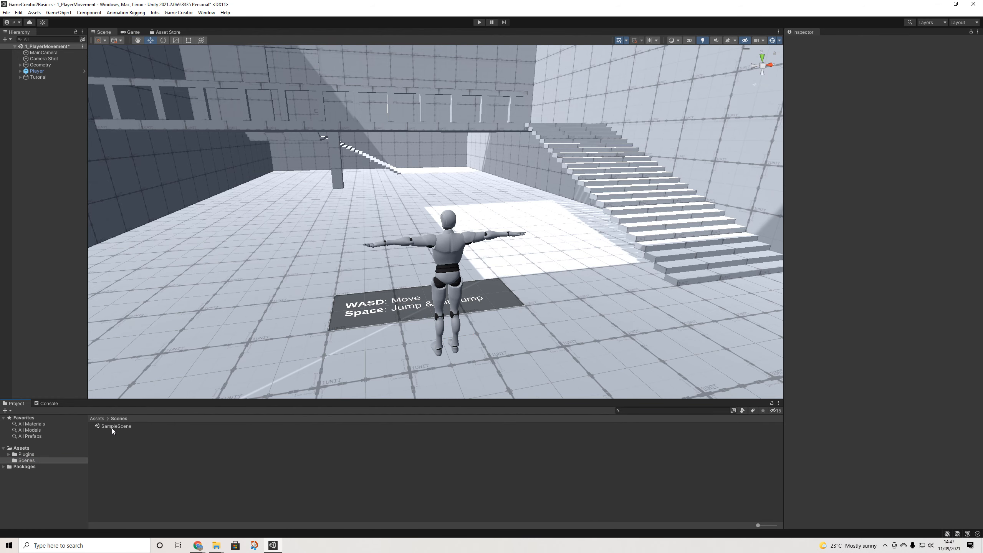
{"action": "double_click", "coordinate": [112, 428]}
{"action": "left_click", "coordinate": [499, 290]}
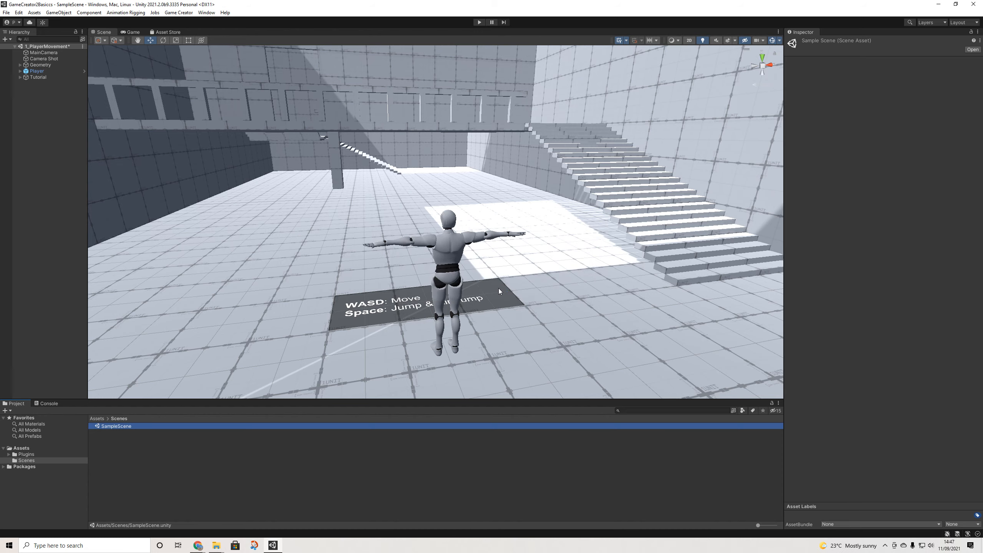
Add a Plane to SampleScene and set its scale to 10 on X and 10 on Z
{"action": "left_click_drag", "start_coordinate": [436, 232], "coordinate": [470, 263], "text": "alt"}
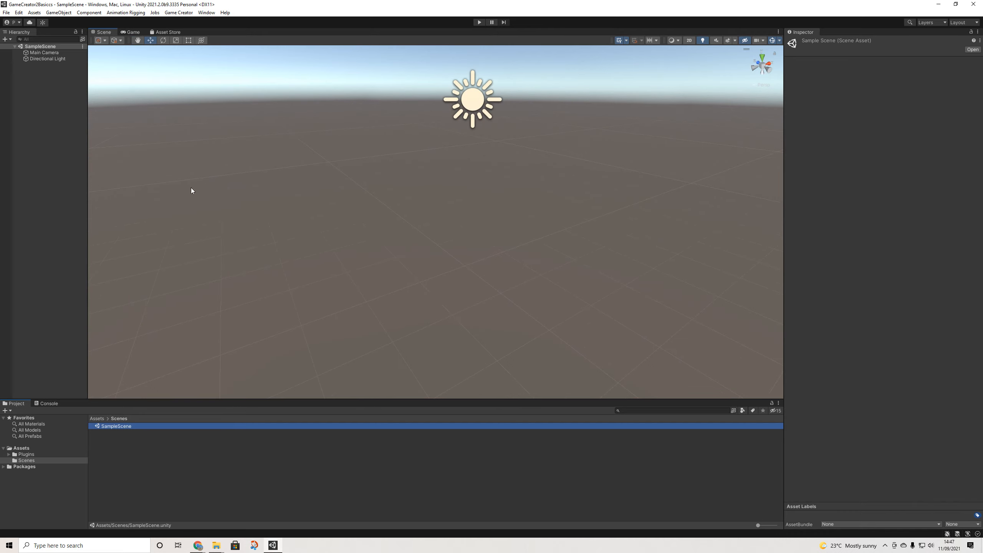
{"action": "right_click", "coordinate": [58, 112]}
{"action": "mouse_move", "coordinate": [138, 220]}
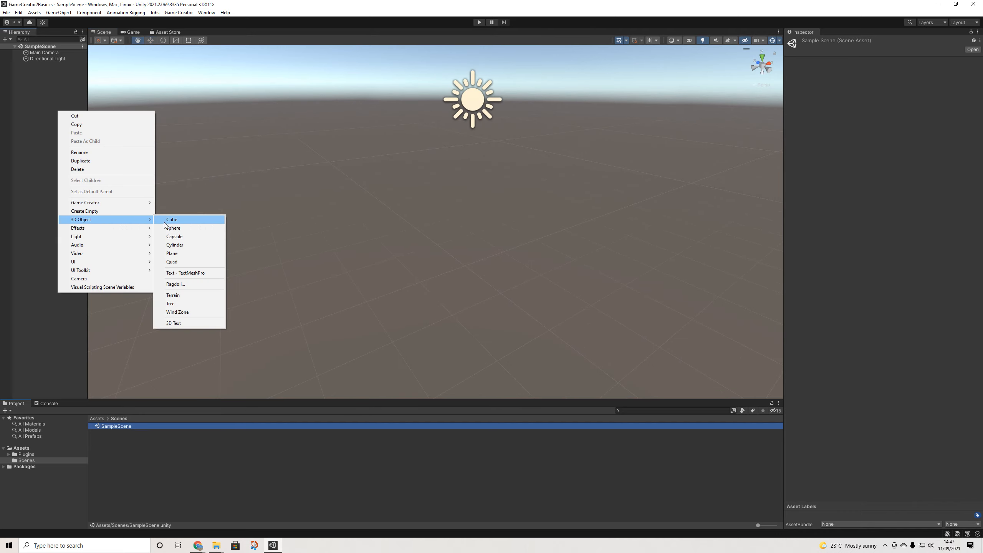
{"action": "left_click", "coordinate": [177, 256]}
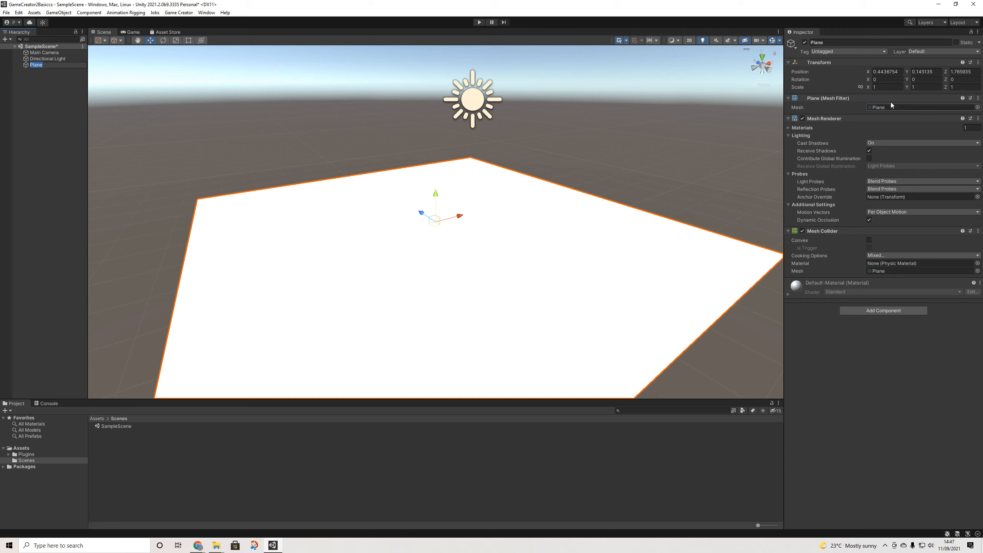
{"action": "type", "text": "10"}
{"action": "key", "text": "Tab"}
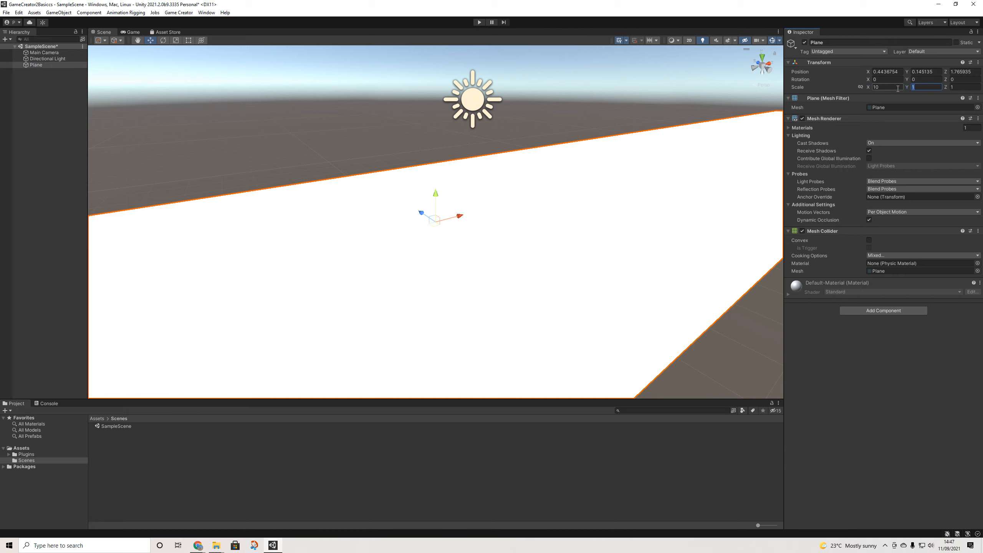
{"action": "type", "text": "10"}
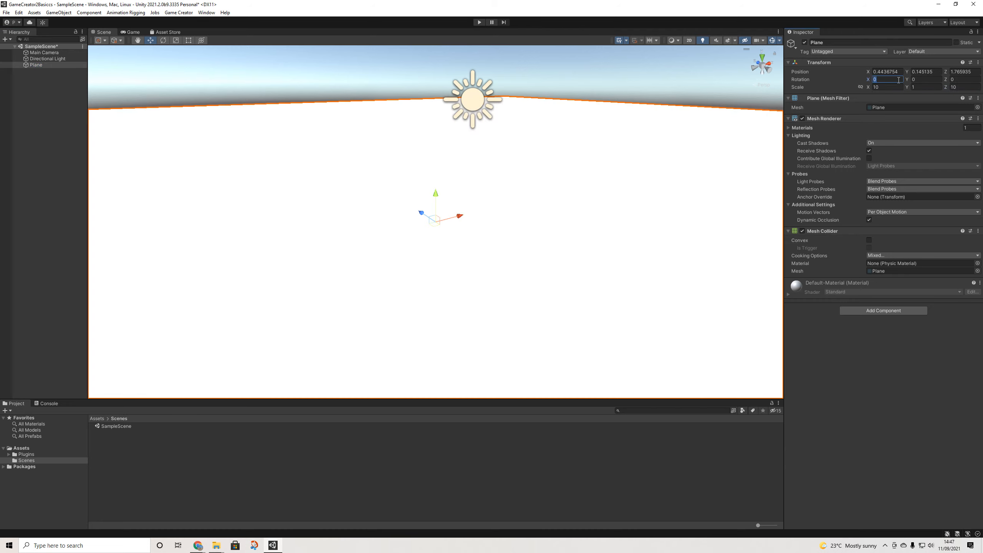
Set the plane's position to 0 on X, Y and Z
{"action": "left_click", "coordinate": [896, 75]}
{"action": "type", "text": "0"}
{"action": "key", "text": "Tab"}
{"action": "type", "text": "0"}
{"action": "key", "text": "Tab"}
{"action": "type", "text": "0"}
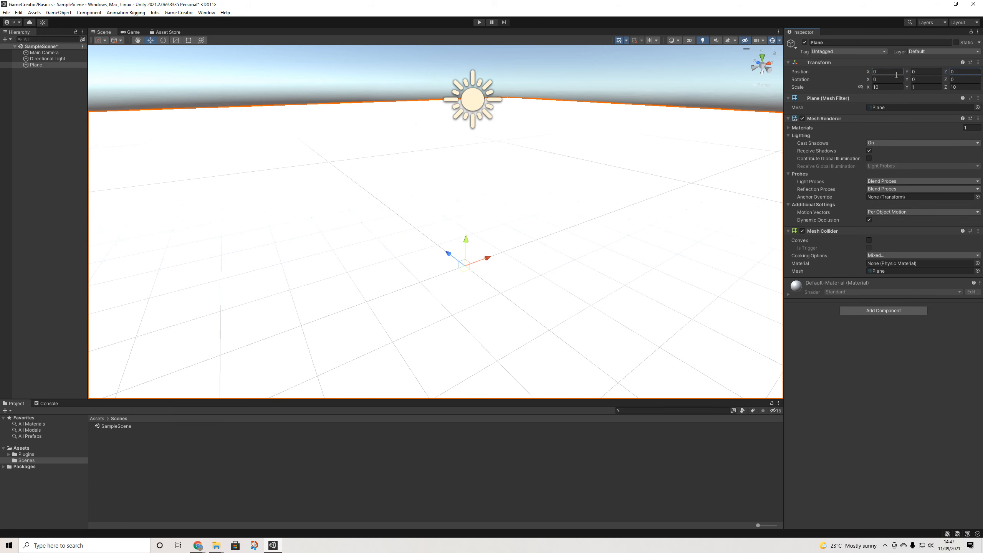
Create a folder named Materials under Assets
{"action": "right_click", "coordinate": [21, 448]}
{"action": "mouse_move", "coordinate": [115, 237]}
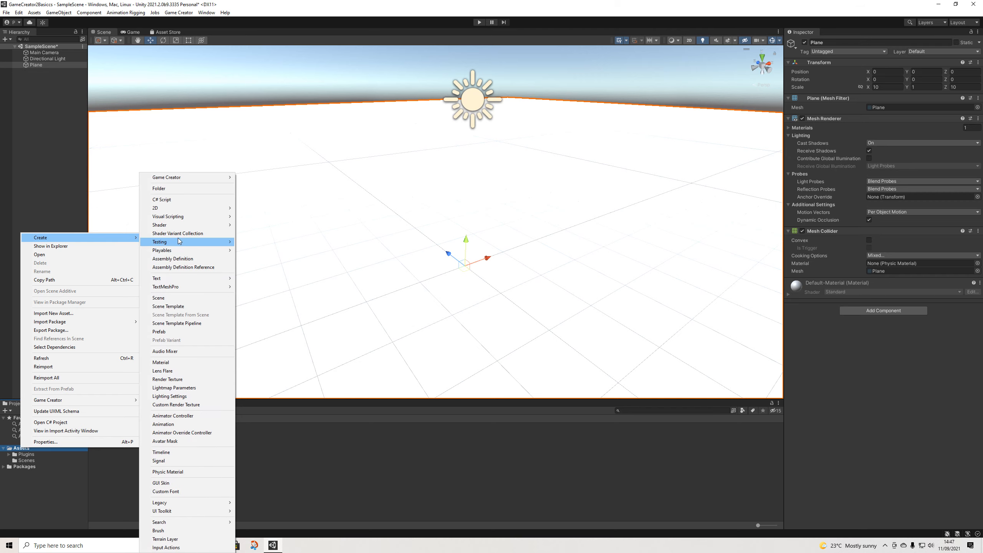
{"action": "left_click", "coordinate": [172, 189]}
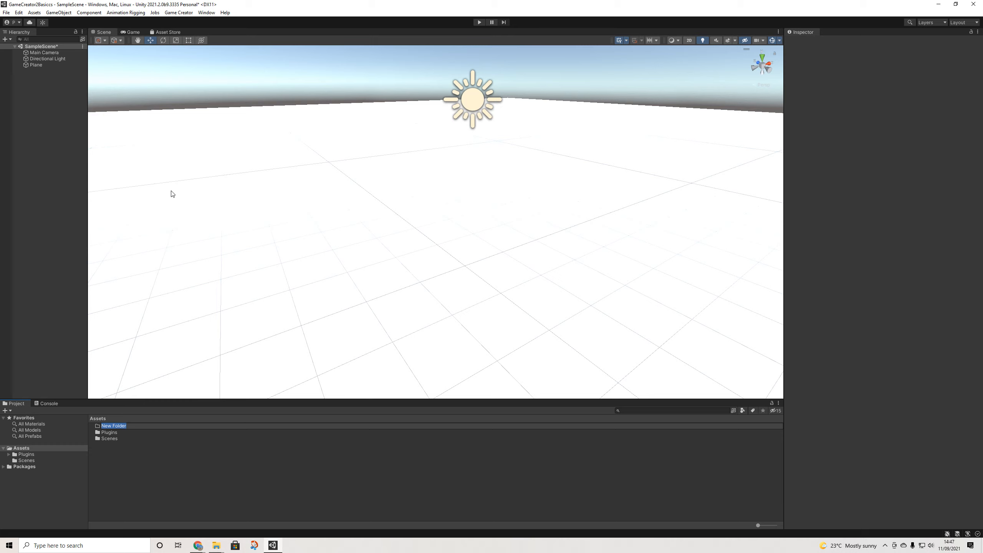
{"action": "key", "text": "Return"}
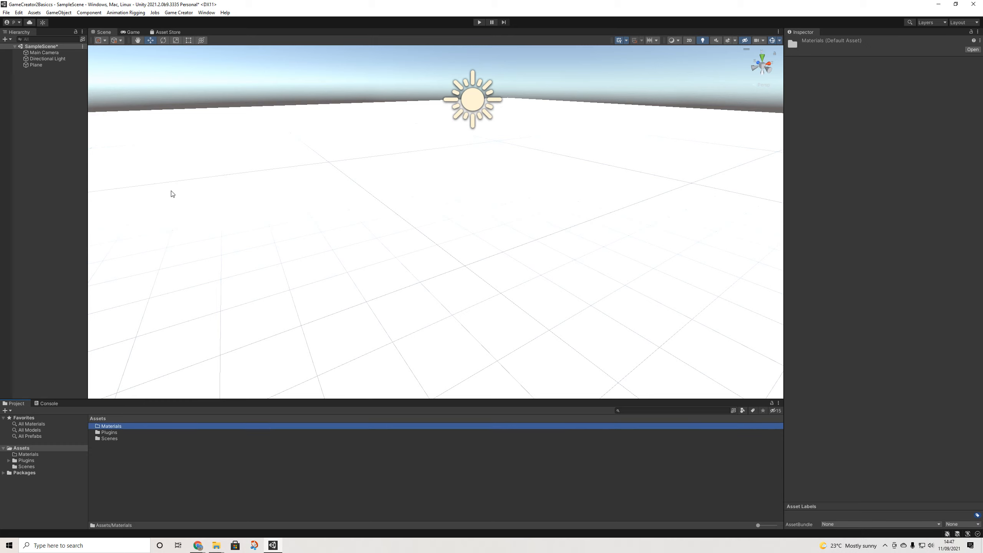
{"action": "left_click", "coordinate": [108, 426]}
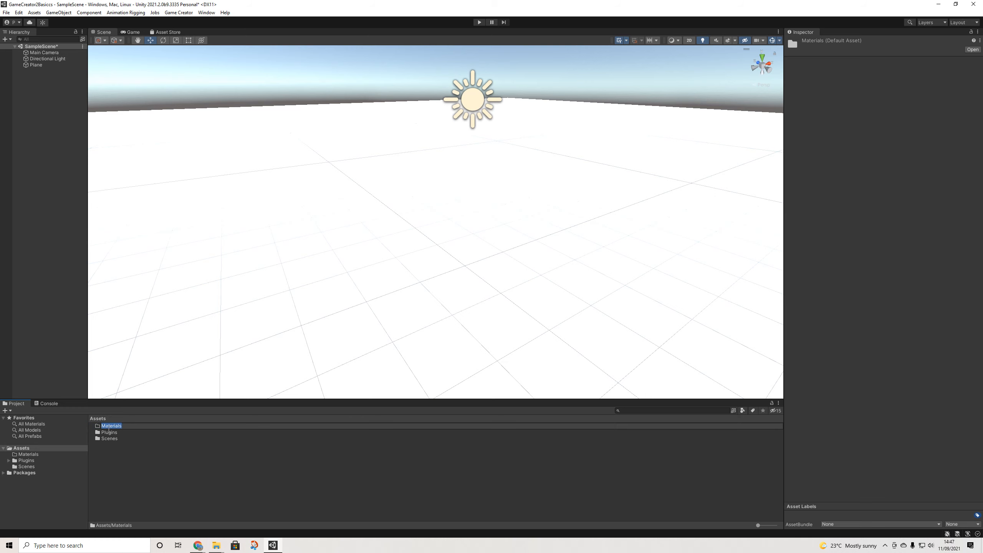
{"action": "left_click", "coordinate": [120, 435]}
Create a material named Grey inside the Materials folder
{"action": "double_click", "coordinate": [110, 426]}
{"action": "right_click", "coordinate": [113, 444]}
{"action": "mouse_move", "coordinate": [215, 234]}
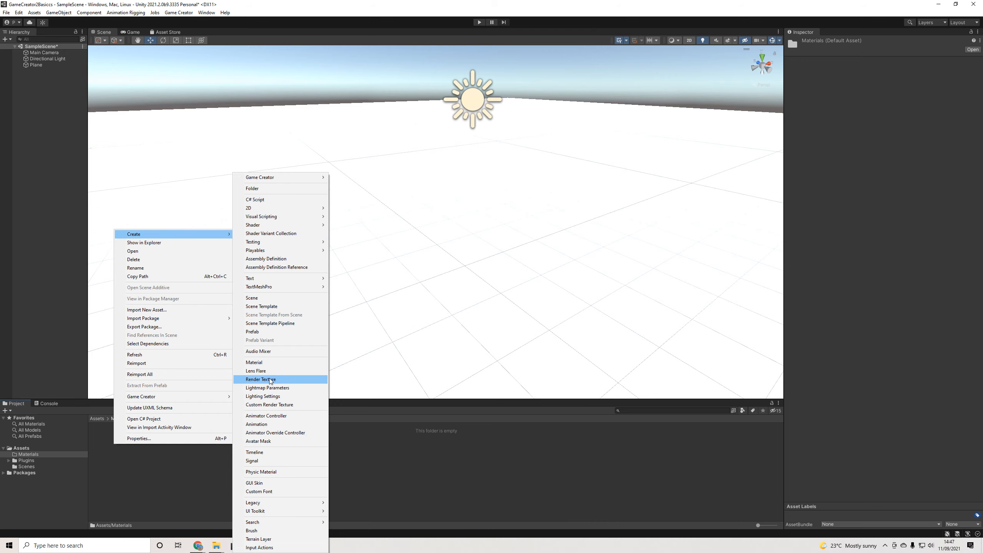
{"action": "left_click", "coordinate": [262, 363]}
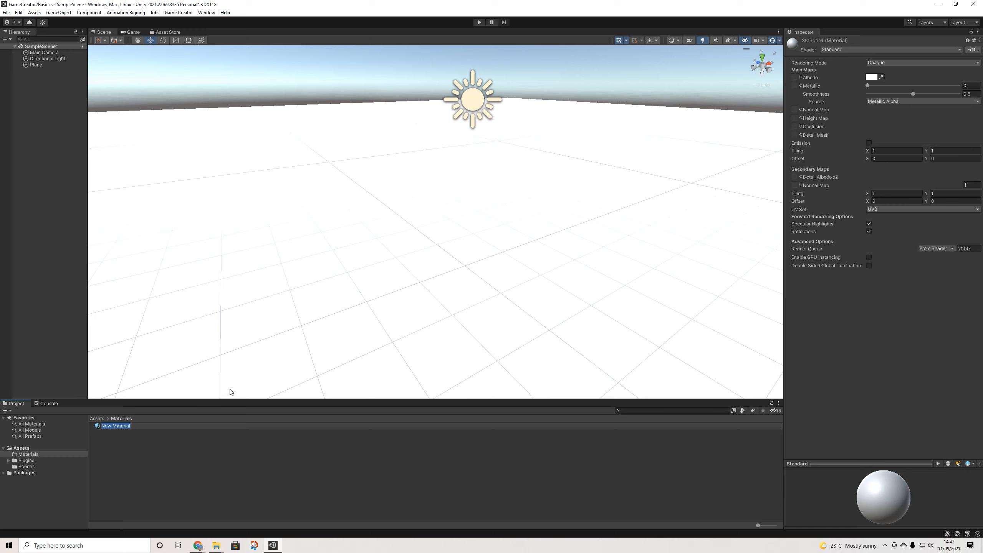
{"action": "key", "text": "Return"}
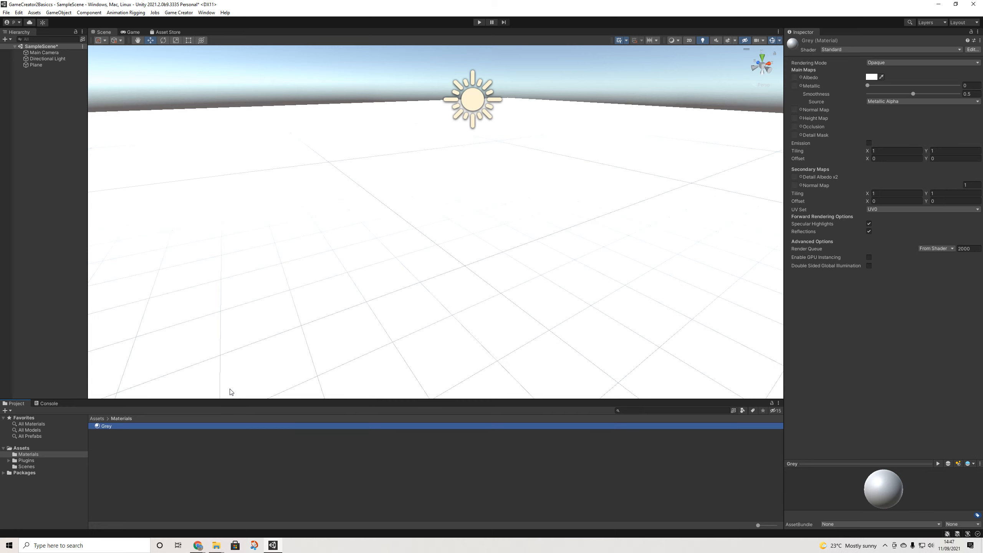
Apply the Grey material to the plane and change its Albedo colour to a dark grey
{"action": "left_click_drag", "start_coordinate": [111, 428], "coordinate": [424, 266]}
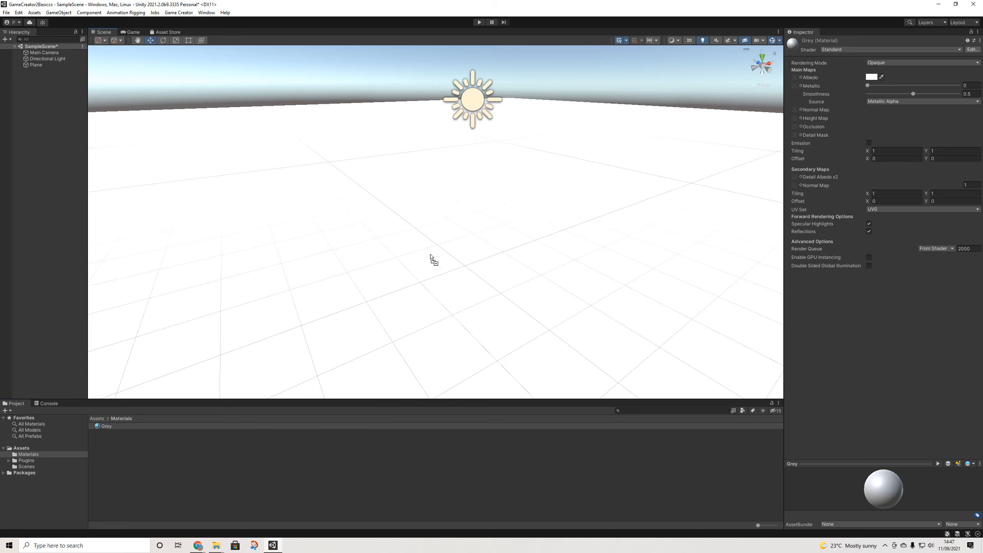
{"action": "left_click_drag", "start_coordinate": [514, 231], "coordinate": [483, 283], "text": "alt"}
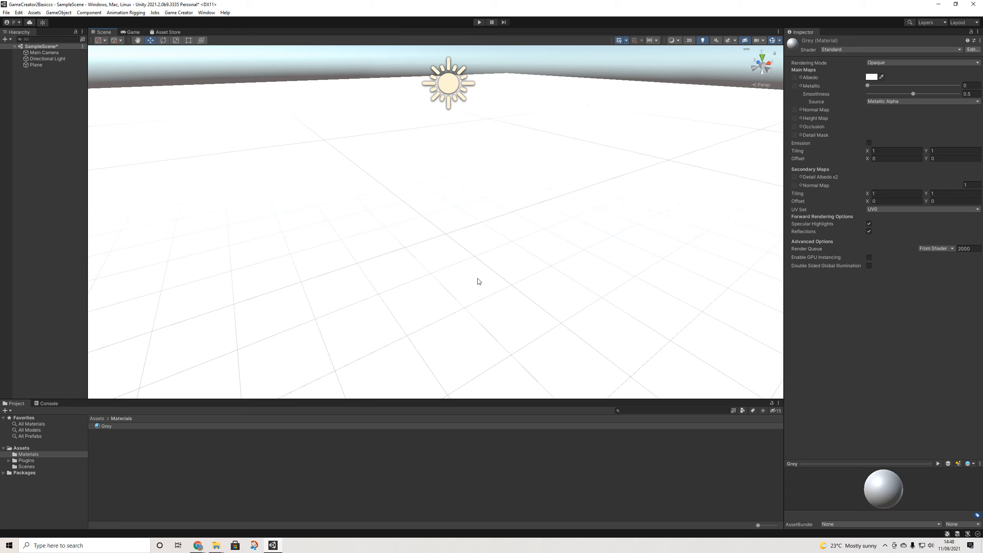
{"action": "middle_click_drag", "start_coordinate": [422, 261], "coordinate": [443, 295]}
{"action": "left_click", "coordinate": [871, 77]}
{"action": "left_click_drag", "start_coordinate": [907, 132], "coordinate": [878, 141]}
{"action": "left_click", "coordinate": [956, 71]}
Inspect the plane with its new colour, then set the Grey material's Smoothness to 0
{"action": "left_click_drag", "start_coordinate": [522, 131], "coordinate": [423, 217], "text": "alt"}
{"action": "left_click", "coordinate": [465, 234]}
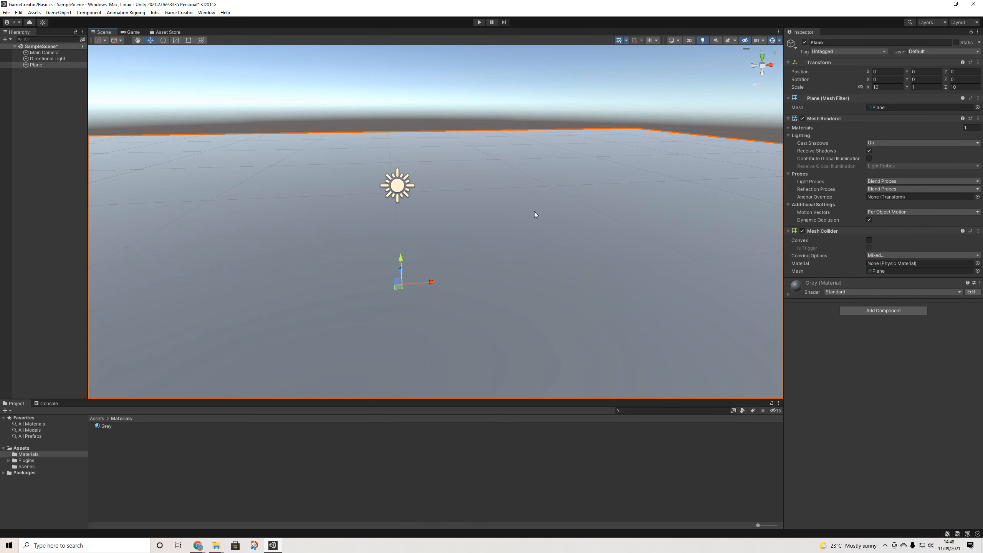
{"action": "left_click", "coordinate": [101, 426]}
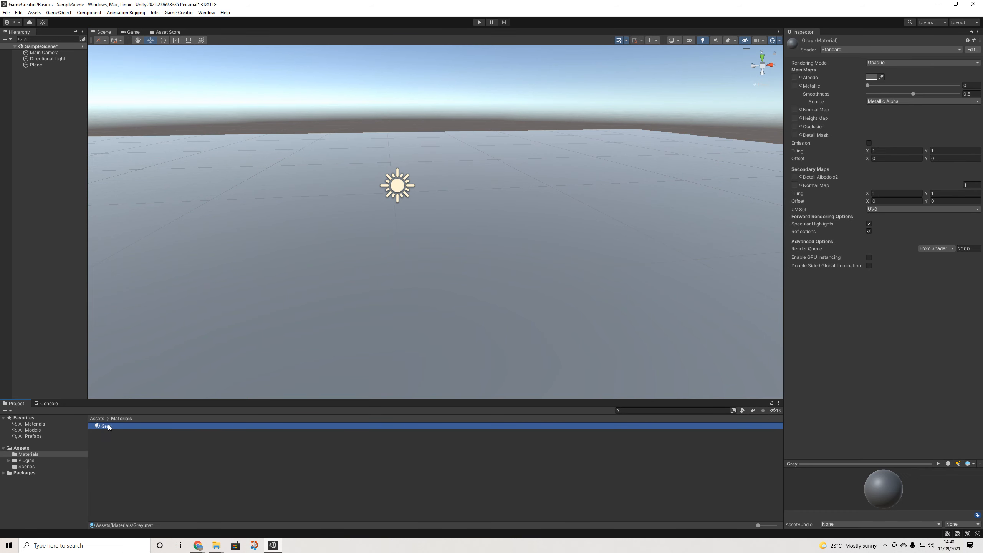
{"action": "left_click_drag", "start_coordinate": [913, 96], "coordinate": [810, 99]}
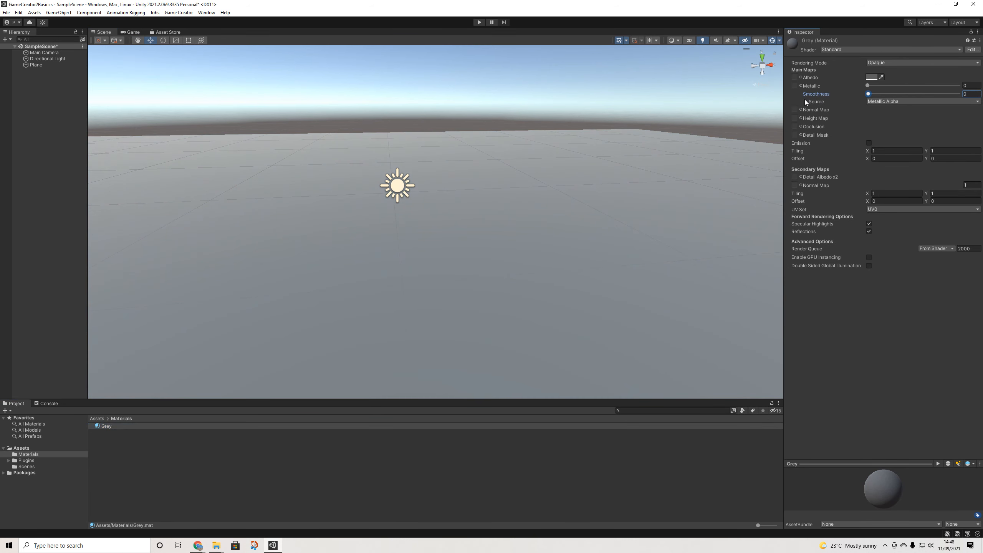
Examine the grey ground plane from several angles, selecting and framing it
{"action": "right_click_drag", "start_coordinate": [461, 203], "coordinate": [431, 233]}
{"action": "scroll", "coordinate": [437, 229], "scroll_direction": "down", "scroll_amount": 1}
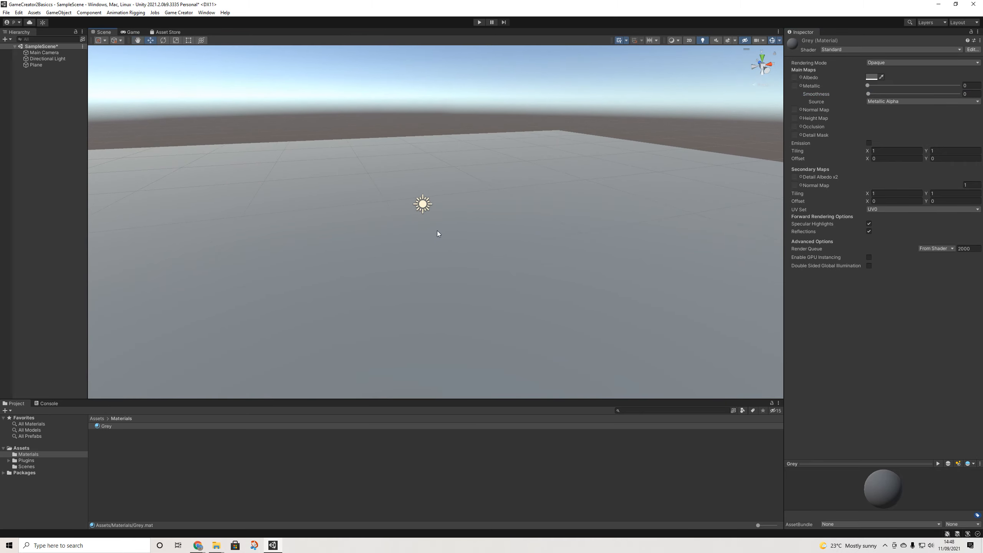
{"action": "middle_click_drag", "start_coordinate": [437, 230], "coordinate": [451, 215]}
{"action": "left_click", "coordinate": [450, 204]}
{"action": "key", "text": "f"}
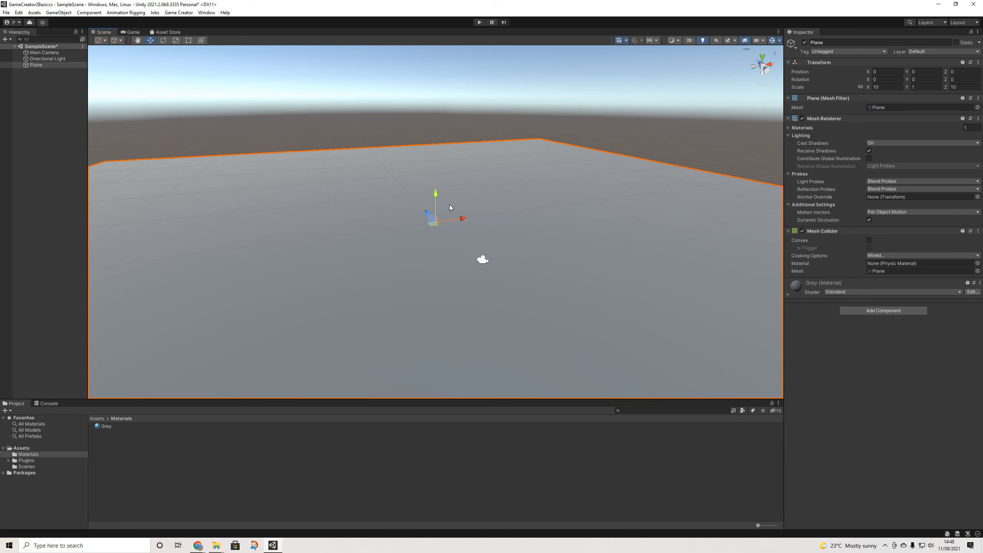
{"action": "right_click_drag", "start_coordinate": [449, 204], "coordinate": [503, 280]}
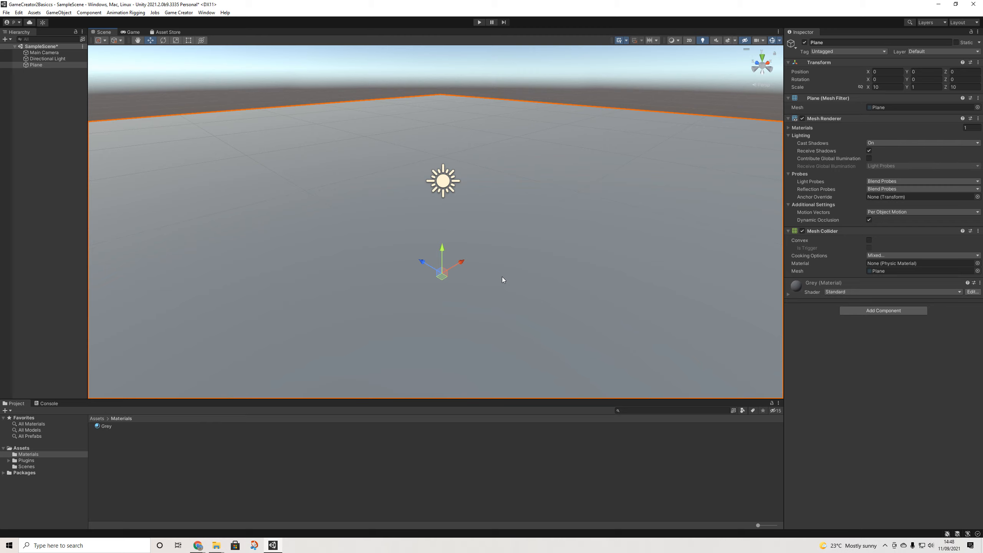
{"action": "right_click_drag", "start_coordinate": [502, 278], "coordinate": [510, 259]}
{"action": "middle_click_drag", "start_coordinate": [510, 259], "coordinate": [512, 272]}
{"action": "left_click_drag", "start_coordinate": [476, 279], "coordinate": [449, 270], "text": "alt"}
{"action": "scroll", "coordinate": [456, 265], "scroll_direction": "up", "scroll_amount": 6}
{"action": "scroll", "coordinate": [457, 257], "scroll_direction": "up", "scroll_amount": 6}
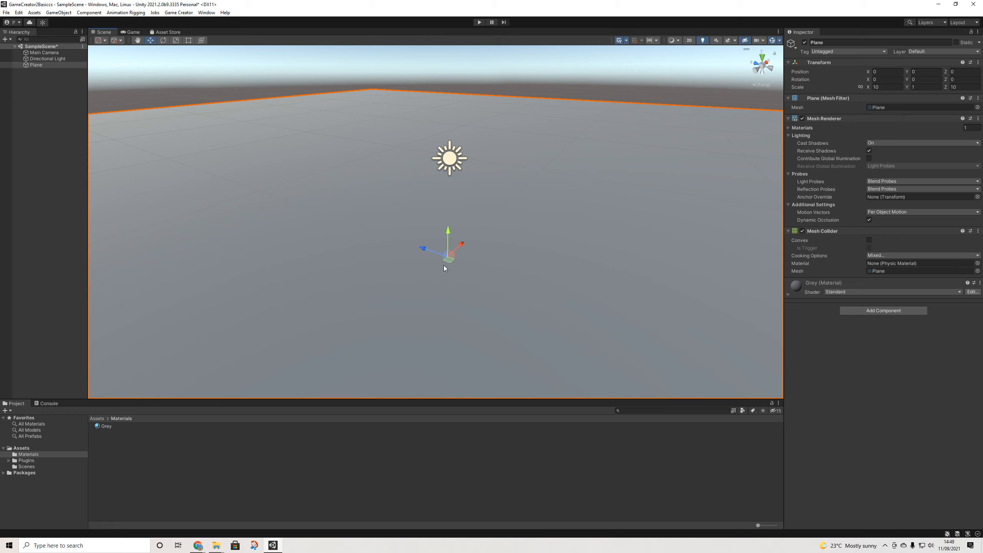
{"action": "left_click_drag", "start_coordinate": [444, 267], "coordinate": [488, 275], "text": "alt"}
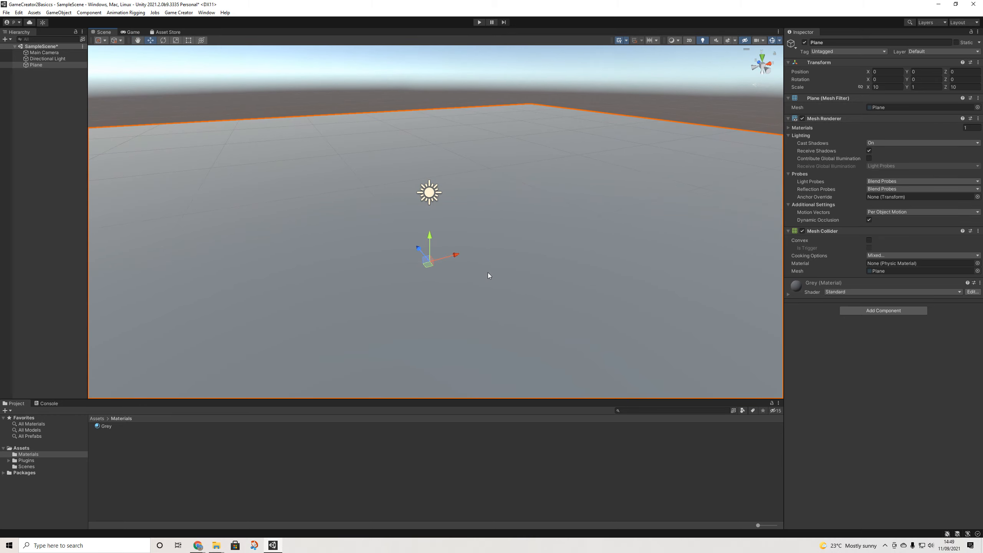
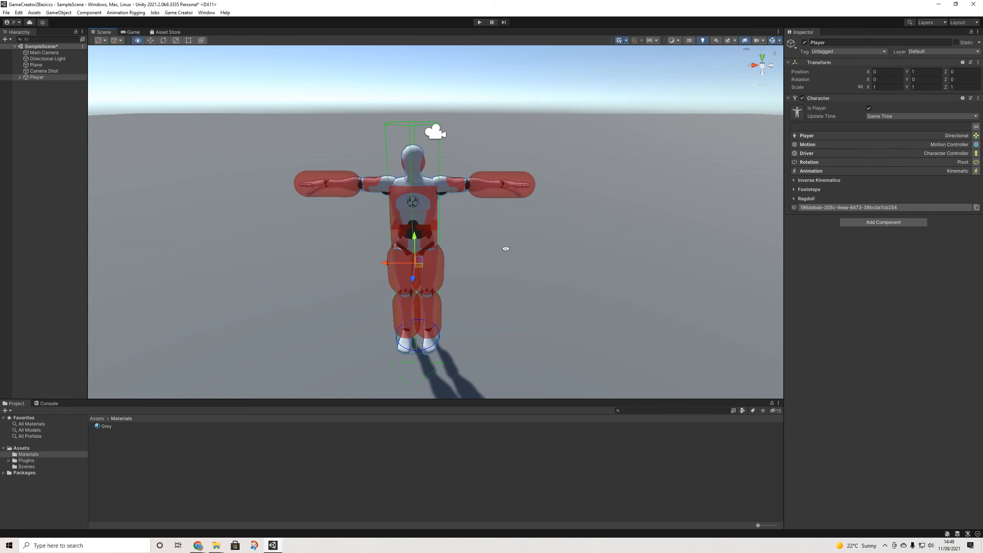
Examine the Player character's hierarchy, including its Mannequin, Armature and Character children, and finish with Player selected
{"action": "left_click", "coordinate": [512, 185]}
{"action": "left_click", "coordinate": [435, 189]}
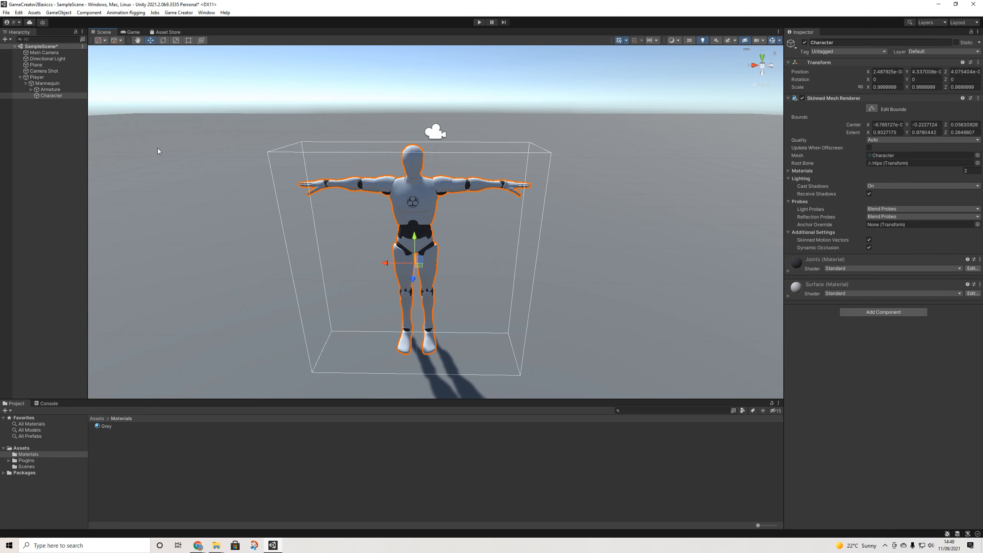
{"action": "left_click", "coordinate": [49, 79]}
{"action": "left_click_drag", "start_coordinate": [536, 202], "coordinate": [423, 184], "text": "alt"}
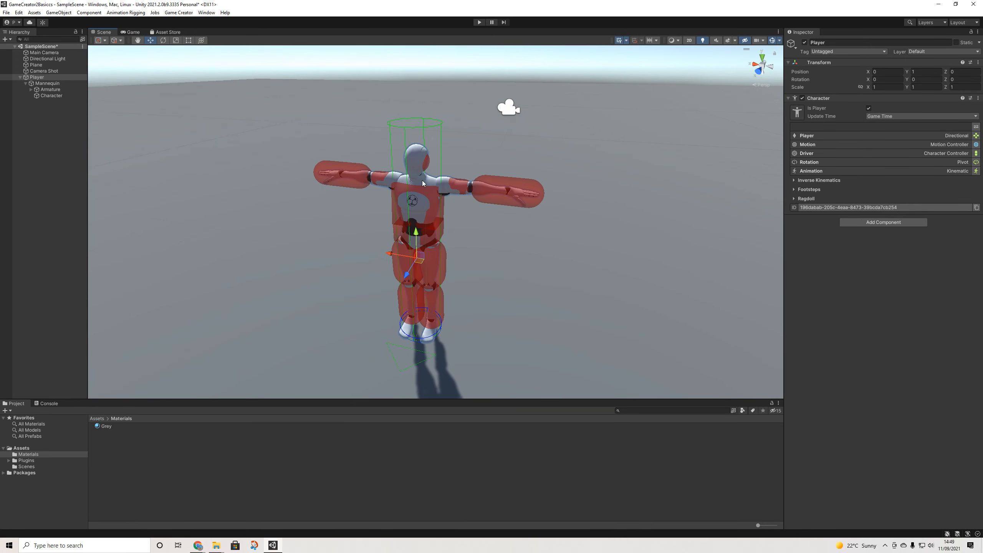
{"action": "left_click", "coordinate": [42, 83]}
{"action": "left_click", "coordinate": [46, 90]}
{"action": "left_click", "coordinate": [40, 80]}
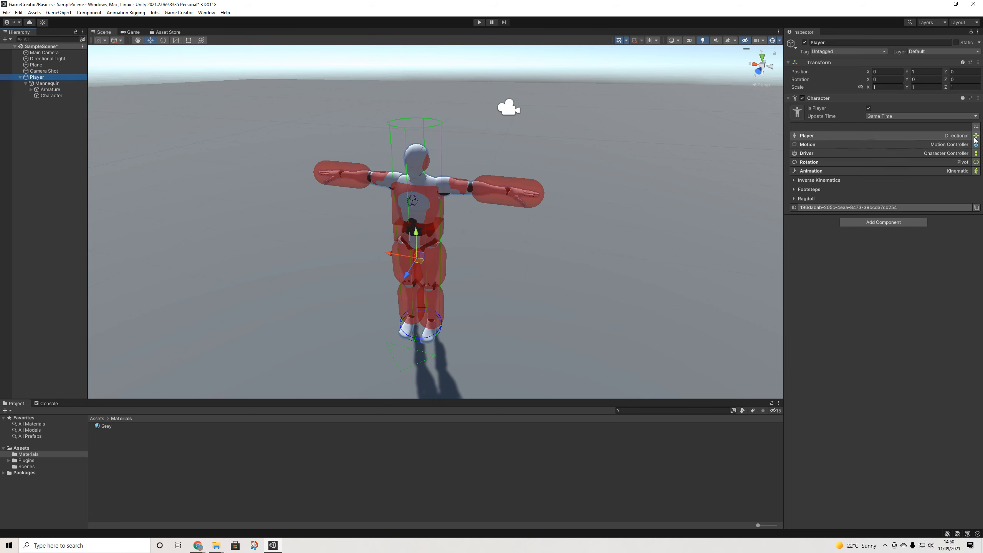
Expand the Character component's Player settings and check the Input options, keeping Primary Motion
{"action": "left_click", "coordinate": [874, 136]}
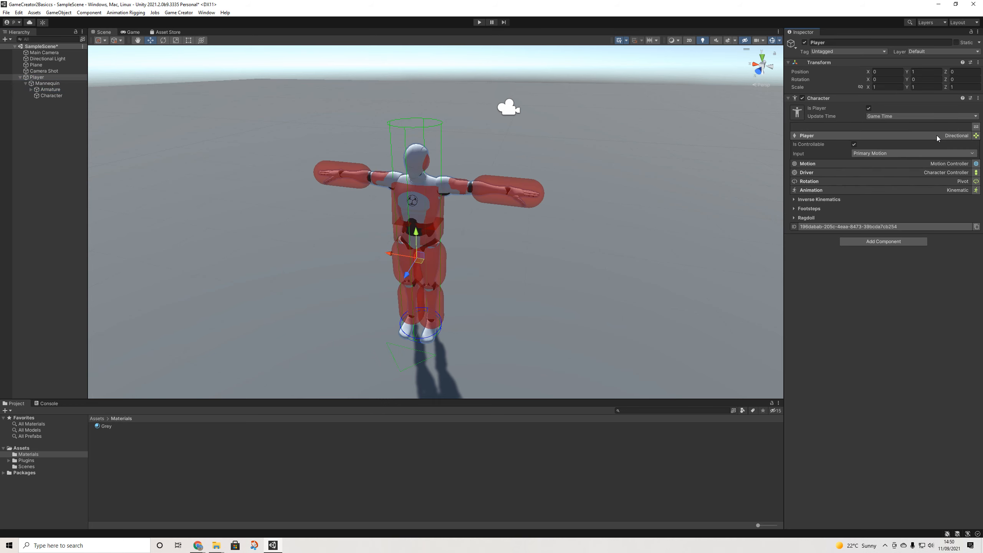
{"action": "left_click", "coordinate": [878, 155]}
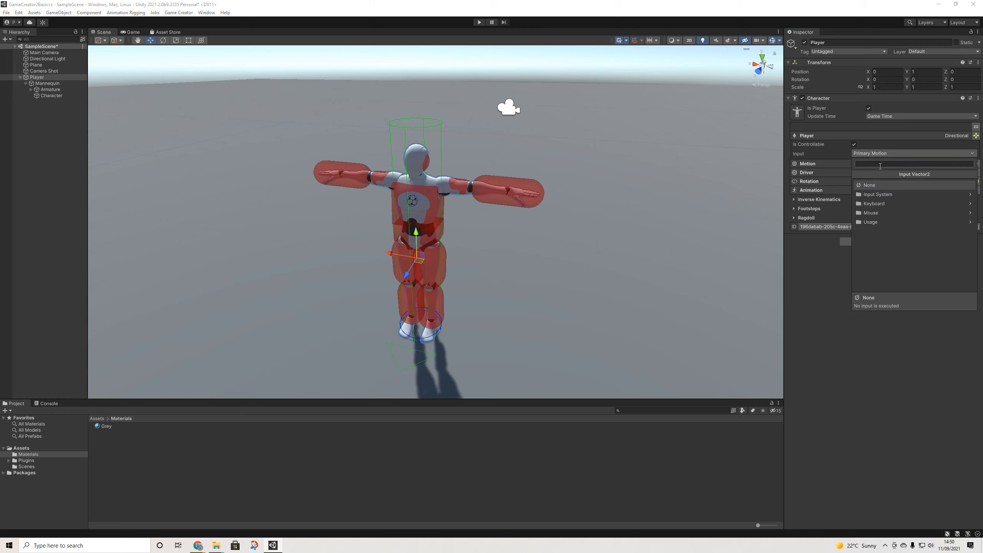
{"action": "left_click", "coordinate": [885, 353]}
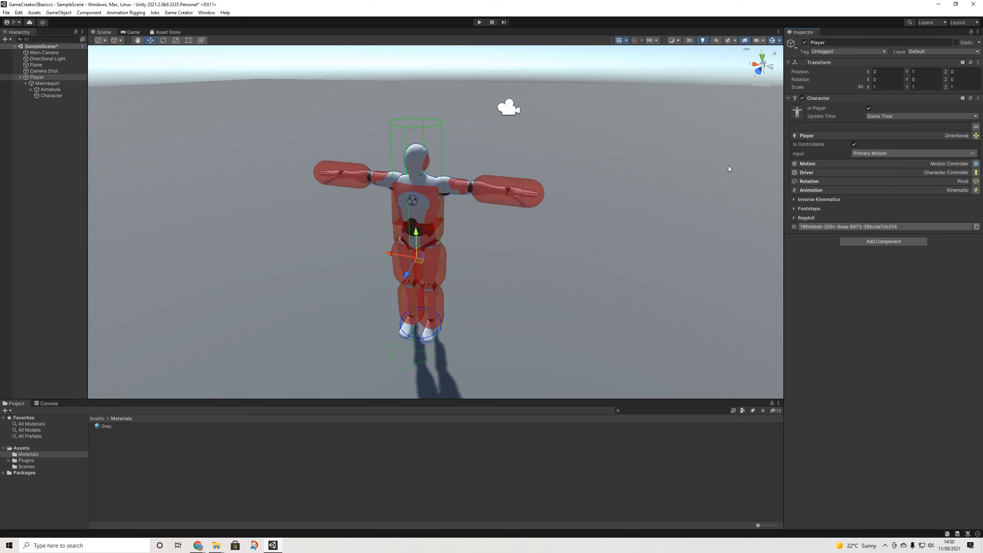
Play the scene and run the character around the plane in all directions to test directional movement, ending with play mode stopped
{"action": "left_click", "coordinate": [479, 22]}
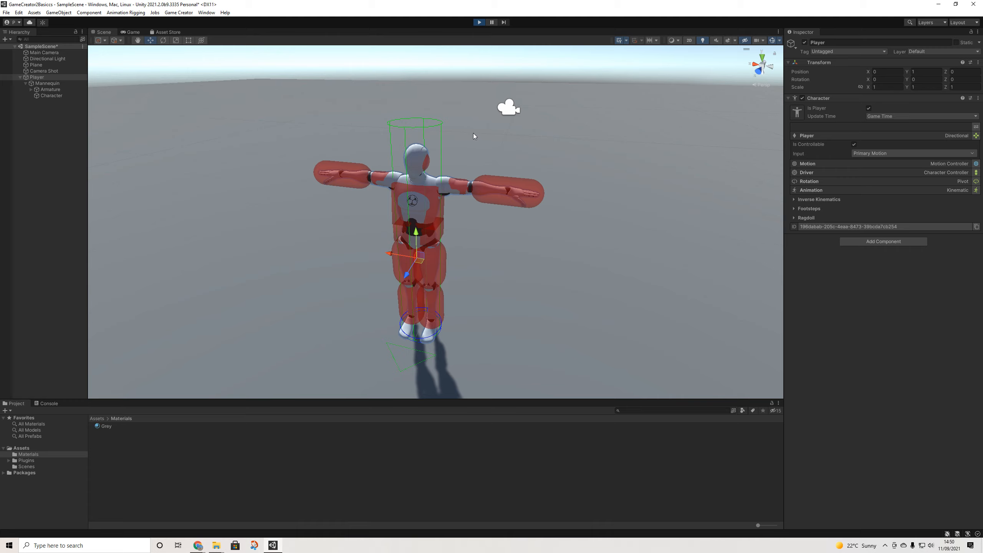
{"action": "key", "text": "w"}
{"action": "key", "text": "d"}
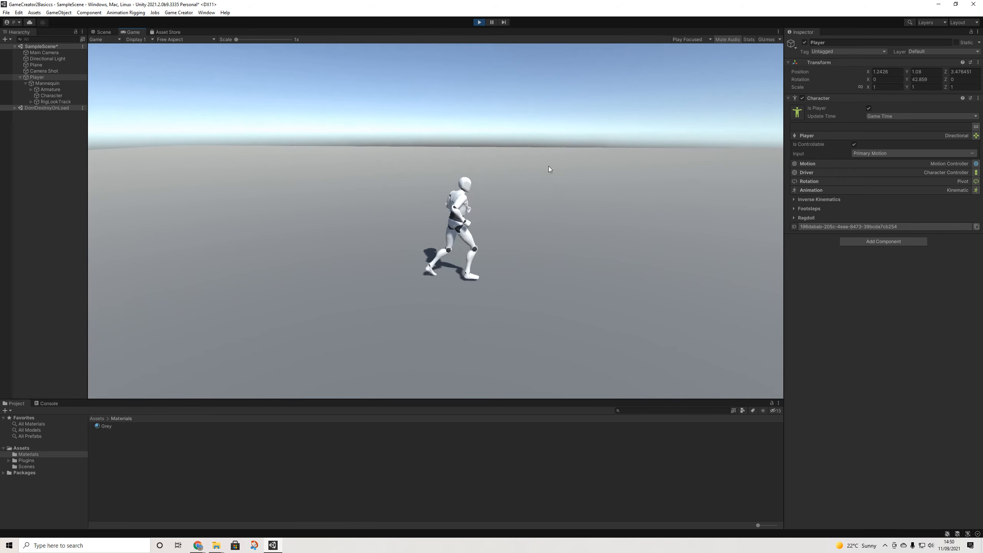
{"action": "key", "text": "a"}
{"action": "key", "text": "w"}
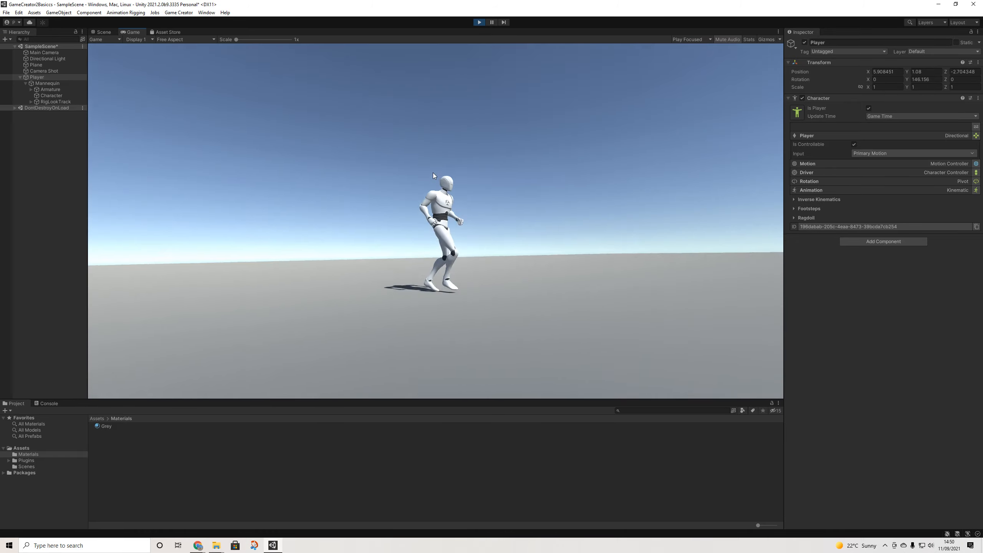
{"action": "key", "text": "d"}
{"action": "key", "text": "s"}
{"action": "key", "text": "a"}
{"action": "key", "text": "w"}
{"action": "key", "text": "a"}
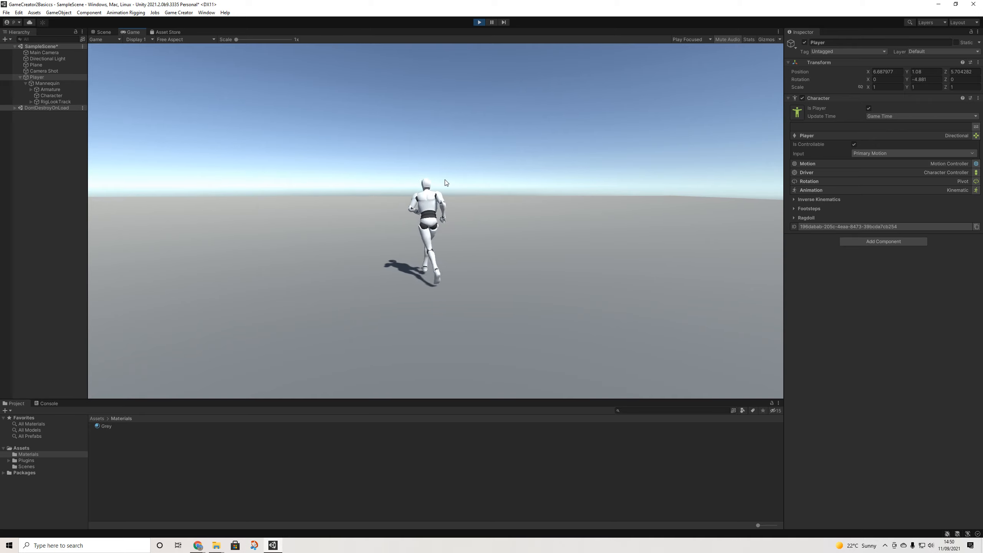
{"action": "key", "text": "s"}
{"action": "key", "text": "d"}
{"action": "key", "text": "w"}
{"action": "key", "text": "a"}
{"action": "key", "text": "w"}
{"action": "key", "text": "d"}
{"action": "key", "text": "a"}
{"action": "key", "text": "d"}
{"action": "key", "text": "a"}
{"action": "key", "text": "w"}
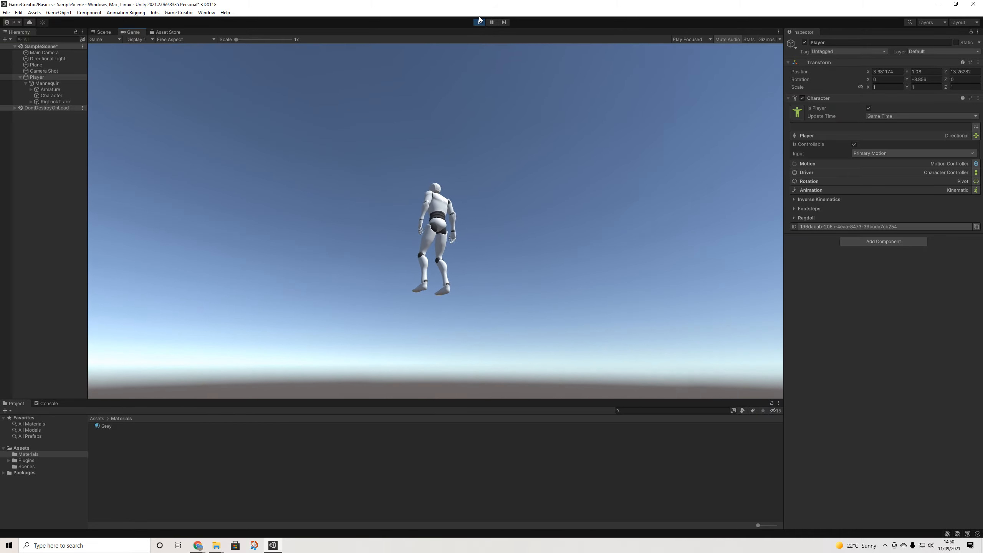
{"action": "left_click", "coordinate": [480, 20]}
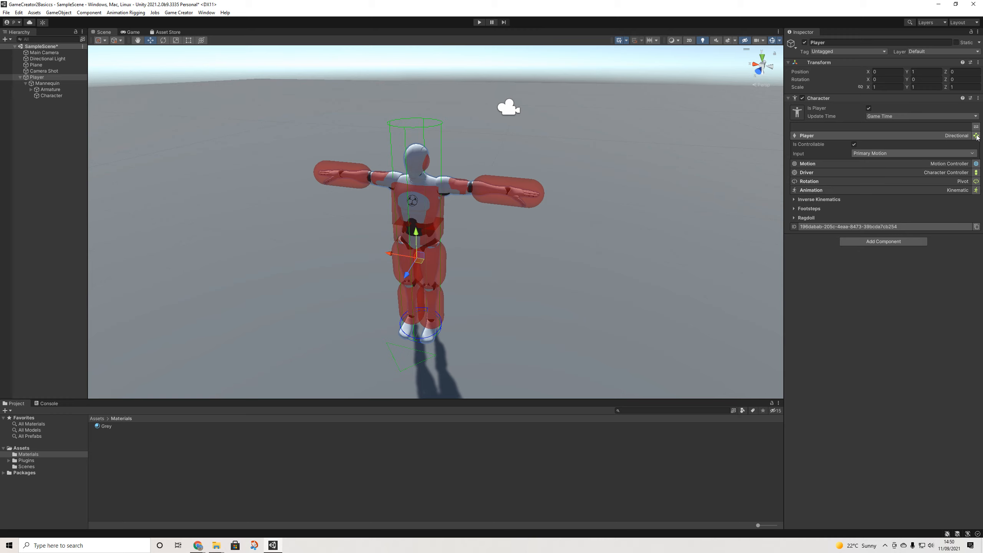
Review the Player's movement input choices under Input System and Keyboard without changing Primary Motion
{"action": "left_click", "coordinate": [925, 157]}
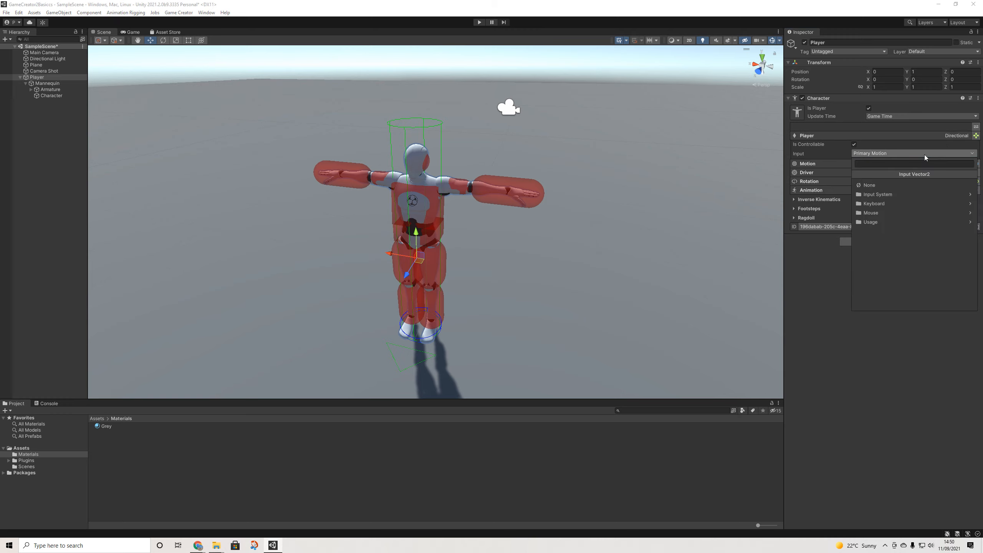
{"action": "left_click", "coordinate": [877, 186]}
{"action": "left_click", "coordinate": [855, 175]}
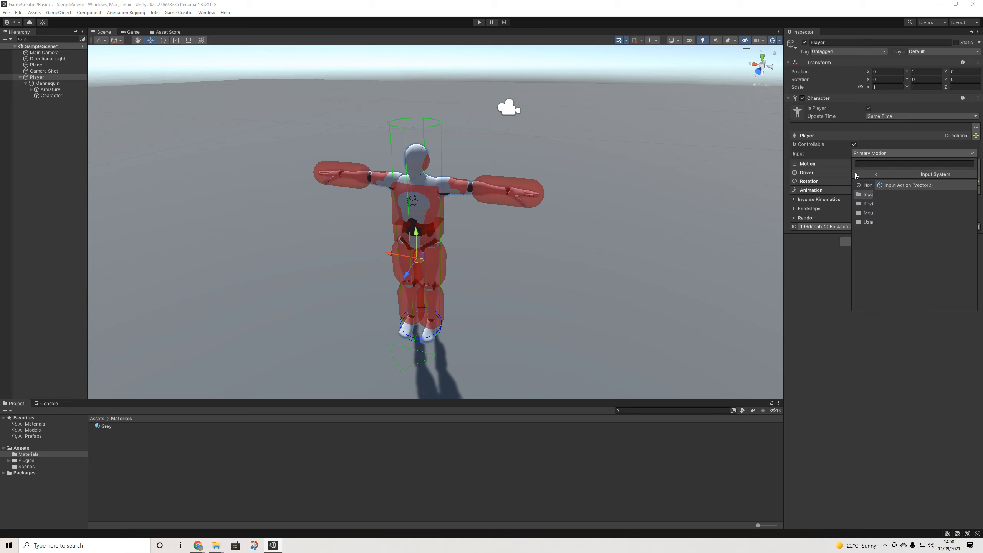
{"action": "left_click", "coordinate": [876, 204]}
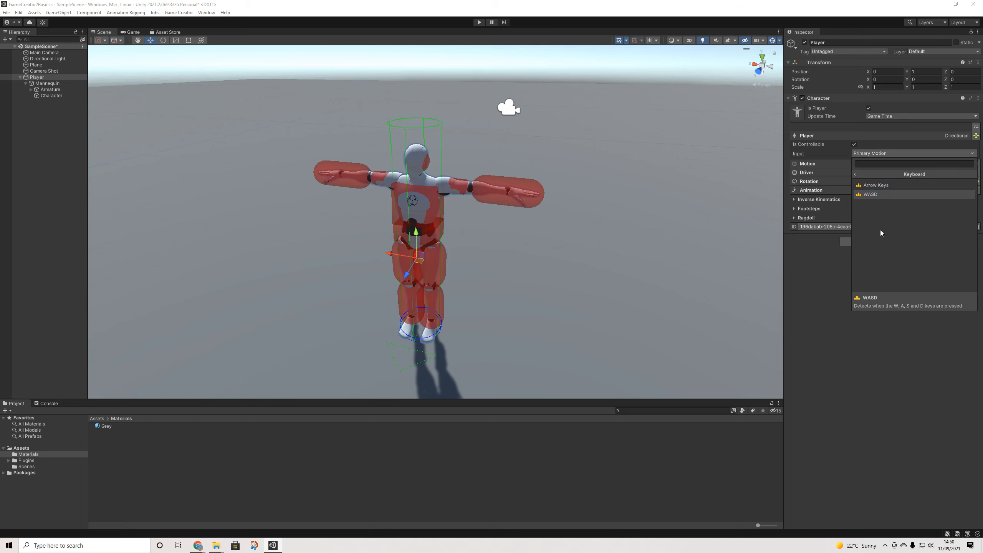
{"action": "left_click", "coordinate": [816, 277]}
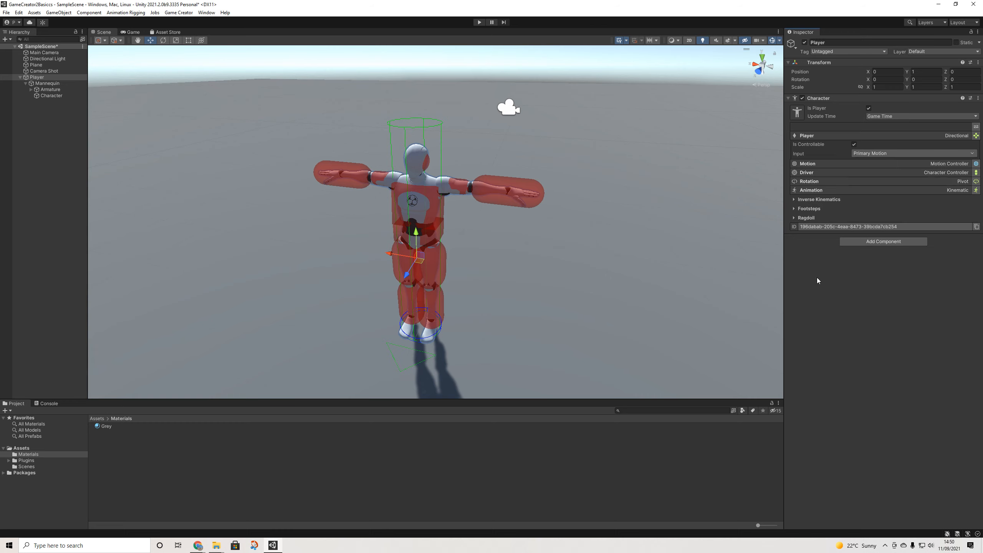
Set the Player's Motion Speed to 1, play the scene, and test the character's movement with Speed raised to 2
{"action": "left_click", "coordinate": [928, 163]}
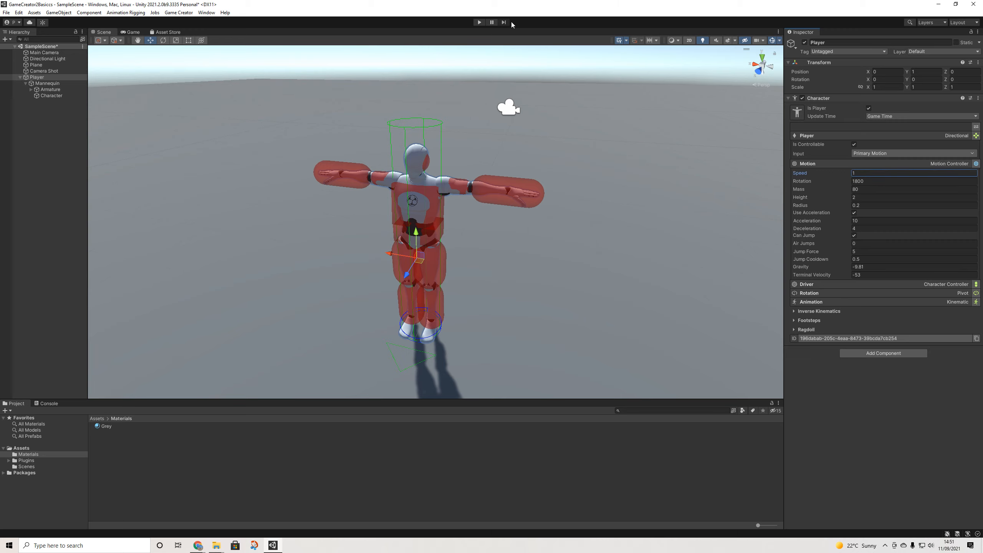
{"action": "left_click", "coordinate": [478, 22]}
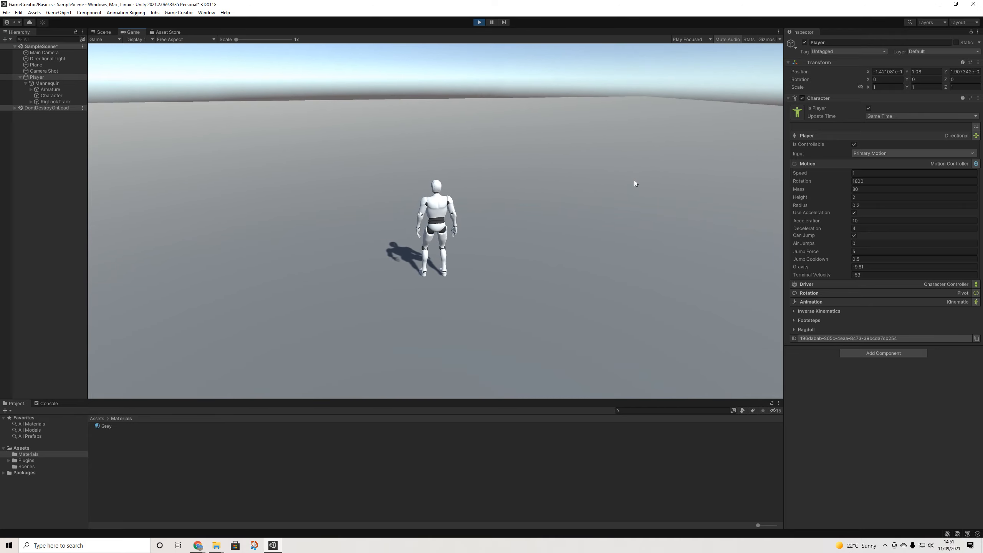
{"action": "key", "text": "a"}
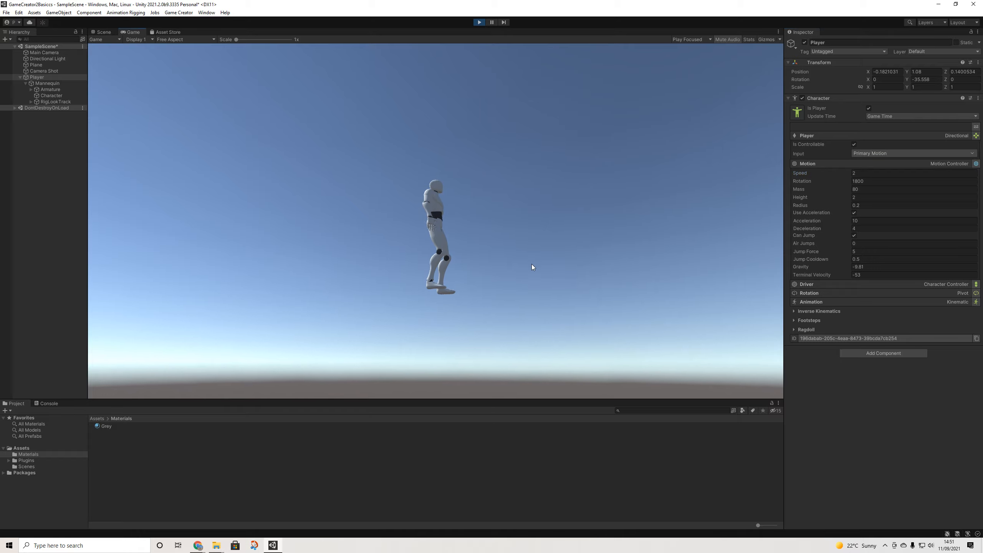
{"action": "key", "text": "w"}
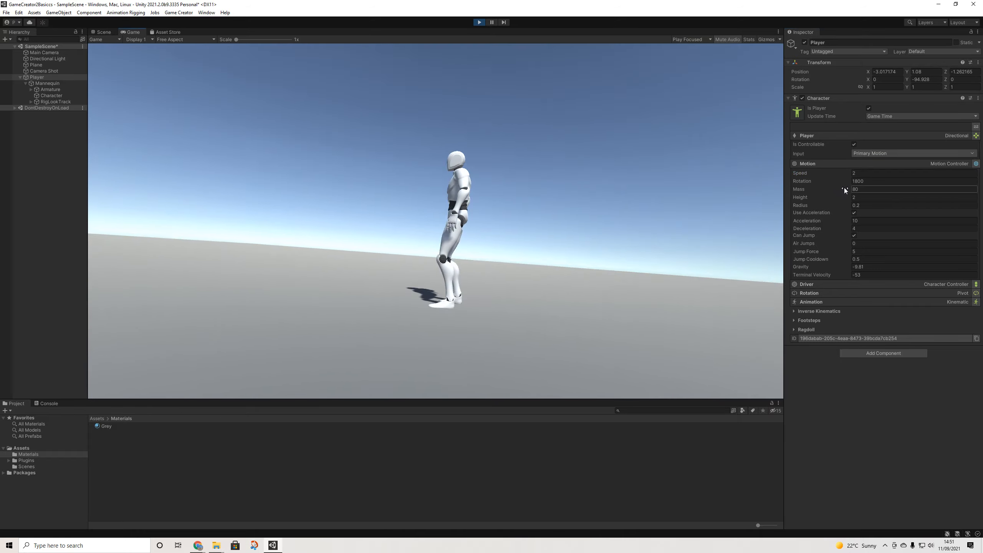
Set the Player's Motion Speed to 1 while the scene runs, then return it to 2
{"action": "left_click", "coordinate": [861, 173]}
{"action": "type", "text": "1"}
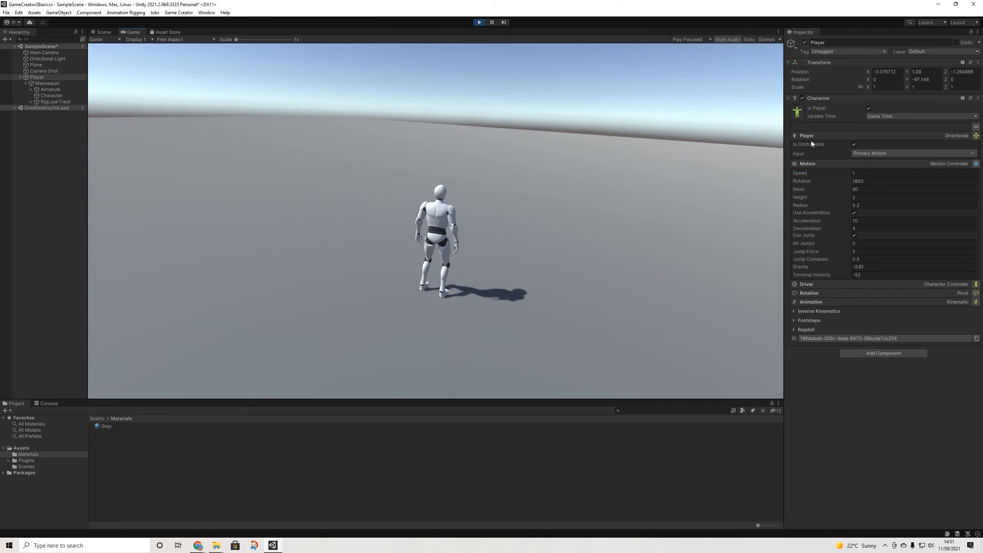
{"action": "left_click", "coordinate": [885, 174]}
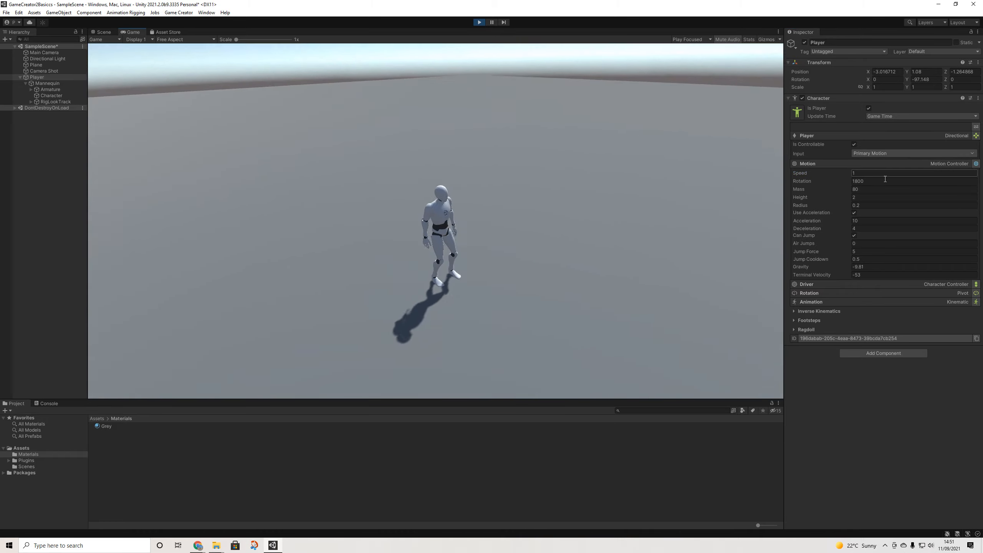
{"action": "left_click", "coordinate": [600, 169]}
Steer the character around the plane in play mode to judge its movement at Speed 2
{"action": "key", "text": "w"}
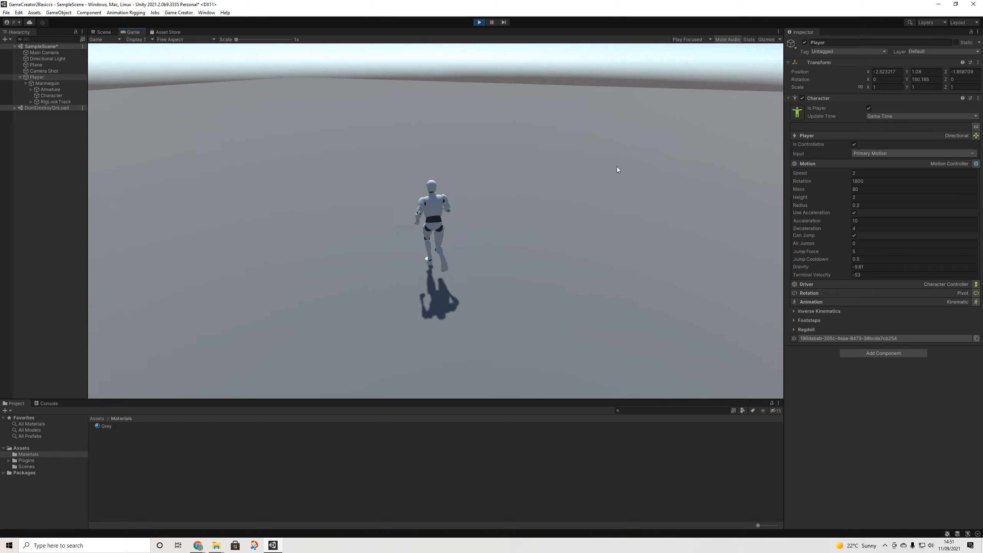
{"action": "key", "text": "d"}
{"action": "key", "text": "w"}
{"action": "key", "text": "a"}
{"action": "key", "text": "s"}
{"action": "key", "text": "d"}
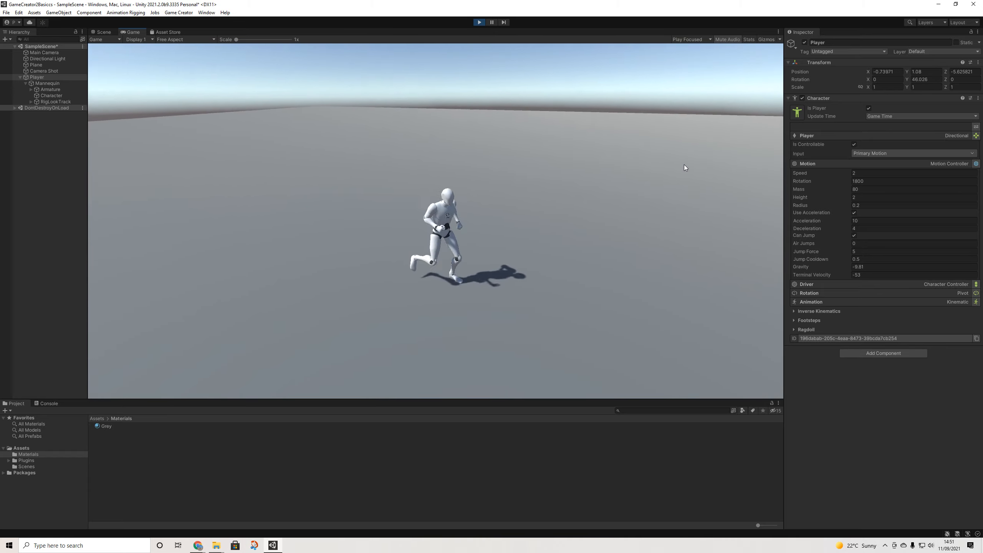
{"action": "key", "text": "w"}
{"action": "key", "text": "d"}
{"action": "key", "text": "w"}
{"action": "key", "text": "w"}
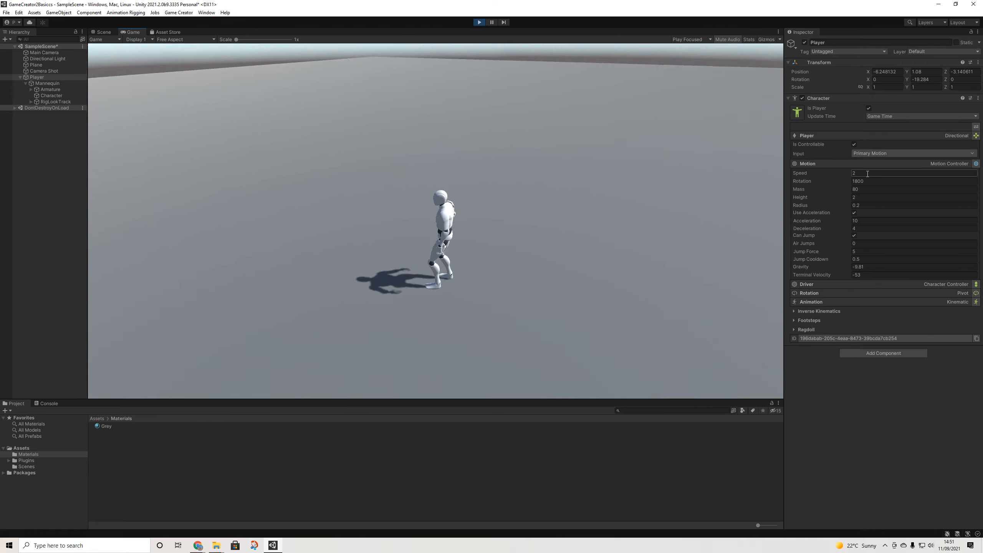
Set the Player's Motion Speed to 10 and run the character across the plane to test it
{"action": "left_click", "coordinate": [867, 173]}
{"action": "left_click", "coordinate": [530, 172]}
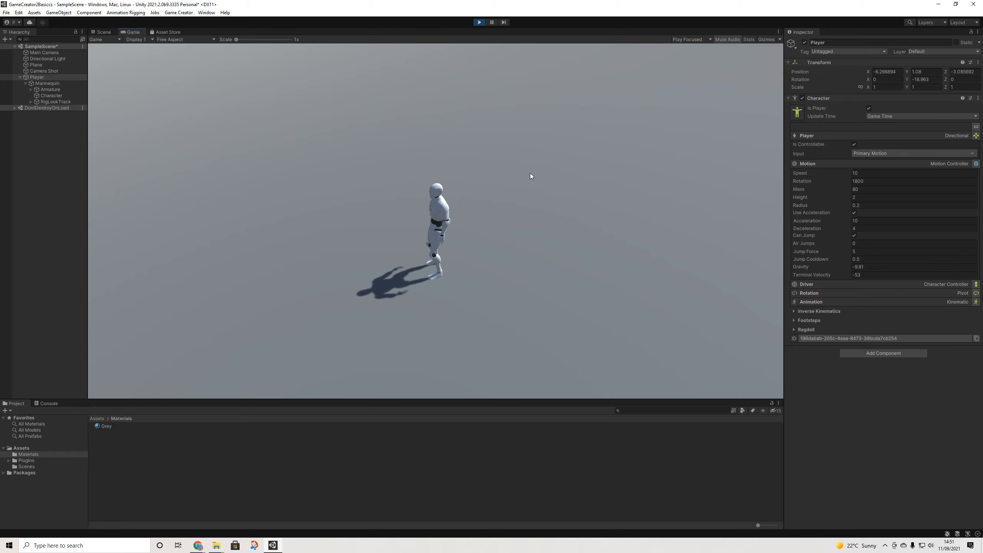
{"action": "key", "text": "w"}
{"action": "key", "text": "d"}
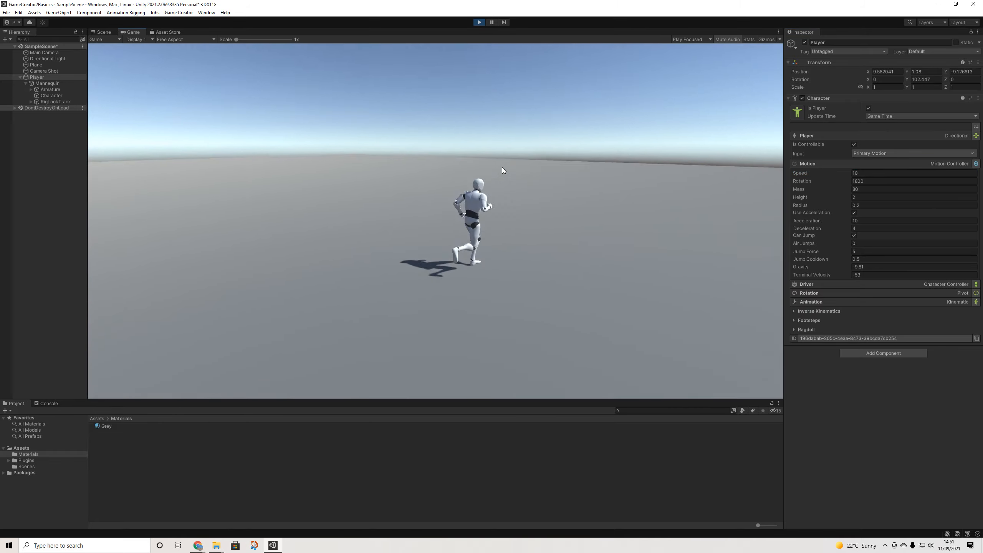
{"action": "key", "text": "w"}
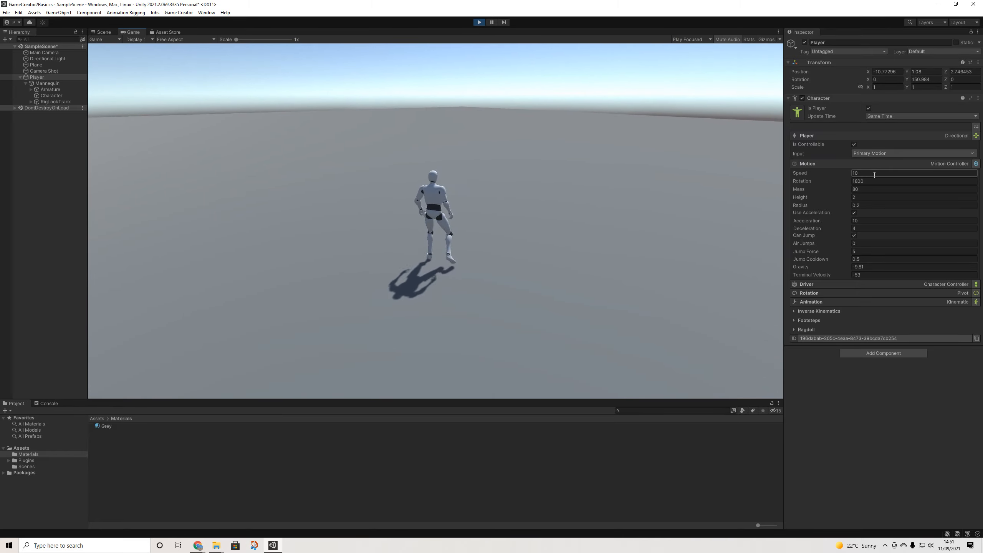
Set the Player's Motion Speed to 4 in play mode and run the character around to test it, ending with the scene stopped
{"action": "left_click", "coordinate": [875, 173]}
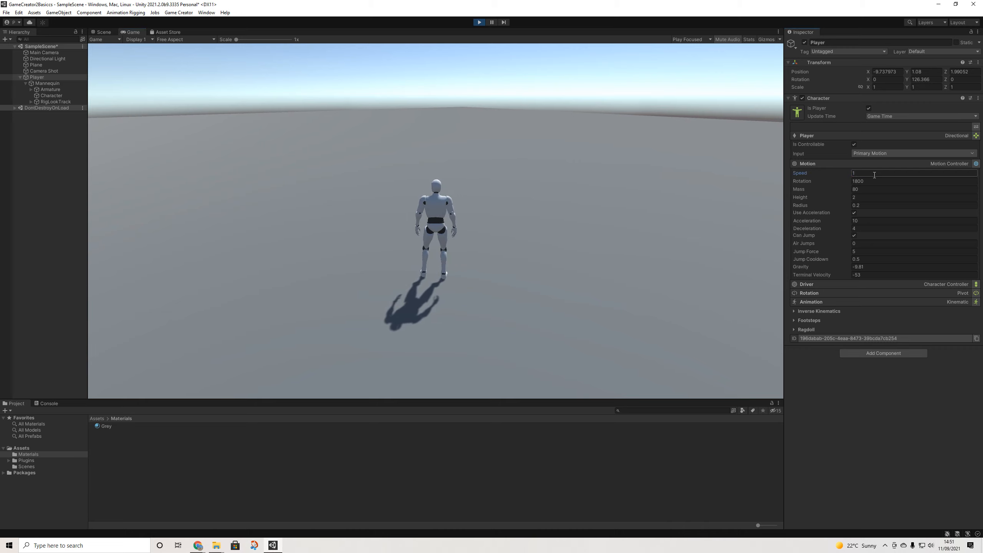
{"action": "left_click", "coordinate": [508, 177]}
{"action": "key", "text": "w"}
{"action": "key", "text": "d"}
{"action": "key", "text": "s"}
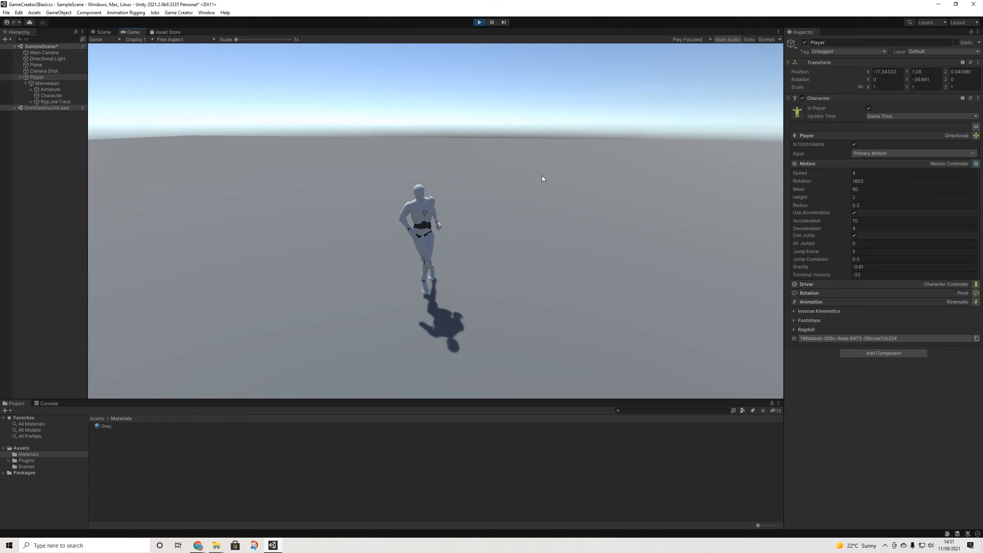
{"action": "key", "text": "a"}
{"action": "key", "text": "w"}
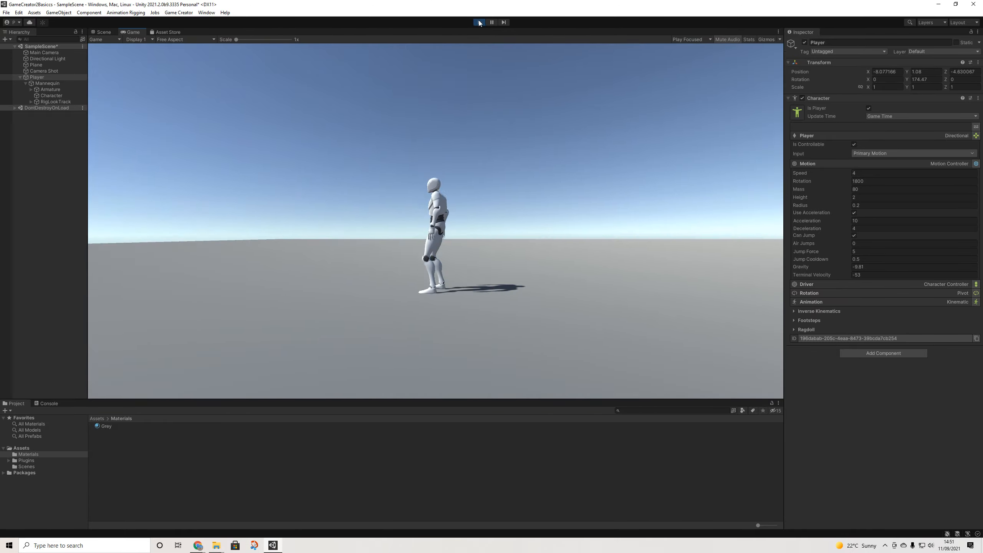
{"action": "left_click", "coordinate": [479, 22]}
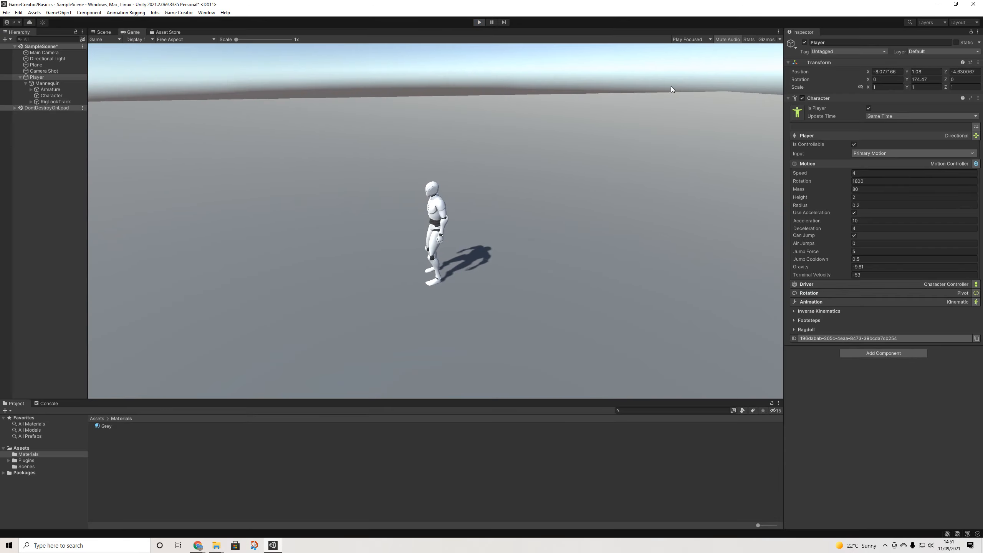
Set the Player's Motion Speed to 4 and Height to 1.8 in edit mode
{"action": "left_click", "coordinate": [867, 173]}
{"action": "type", "text": "1.8"}
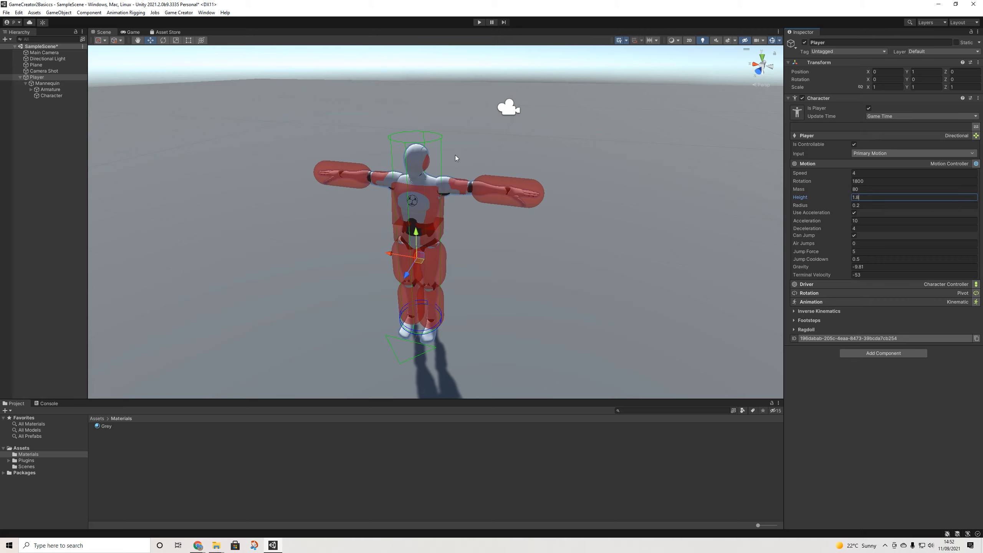
{"action": "left_click_drag", "start_coordinate": [455, 158], "coordinate": [449, 191], "text": "alt"}
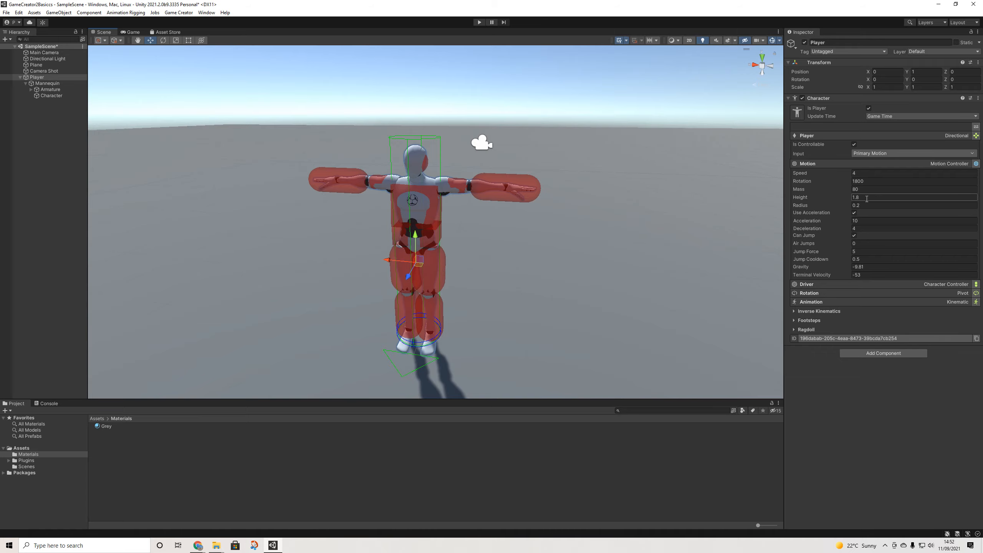
{"action": "left_click_drag", "start_coordinate": [729, 239], "coordinate": [630, 270], "text": "alt"}
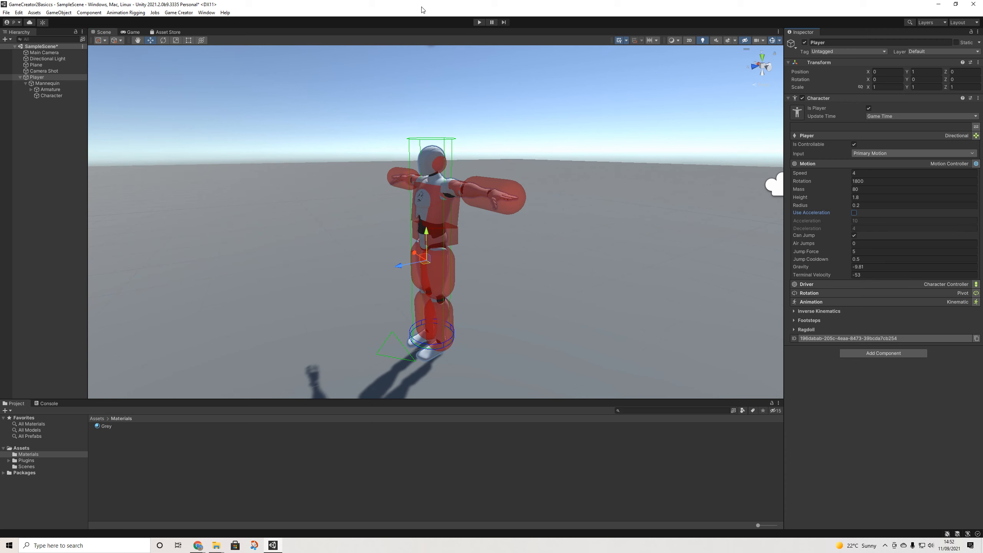
Play the scene with the Player's Use Acceleration turned off and run the character in all directions to test its response
{"action": "left_click", "coordinate": [480, 25]}
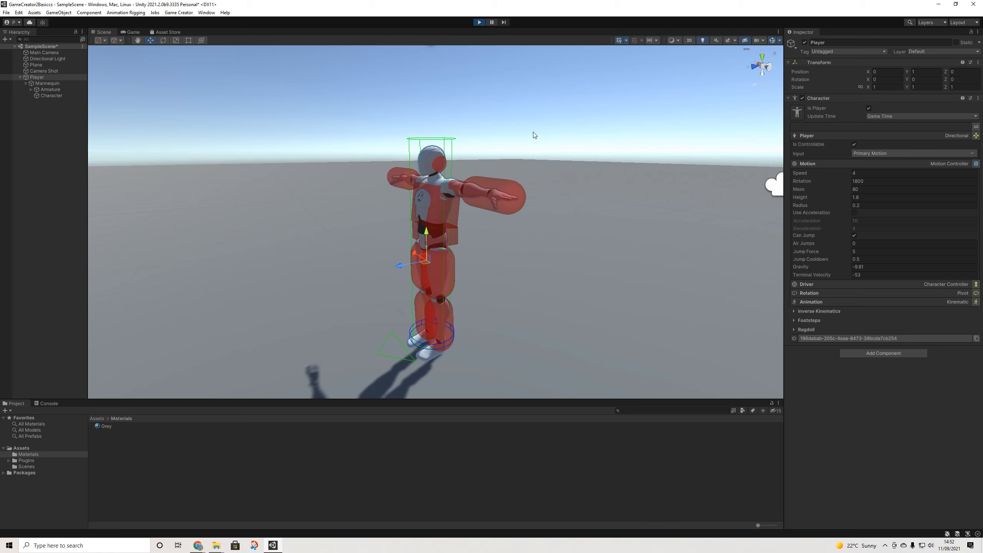
{"action": "key", "text": "w"}
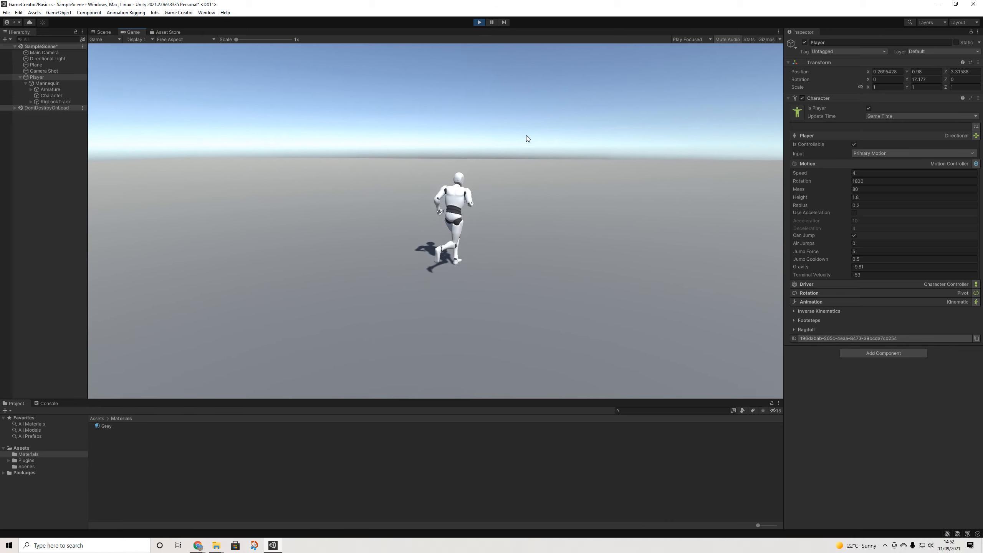
{"action": "key", "text": "w"}
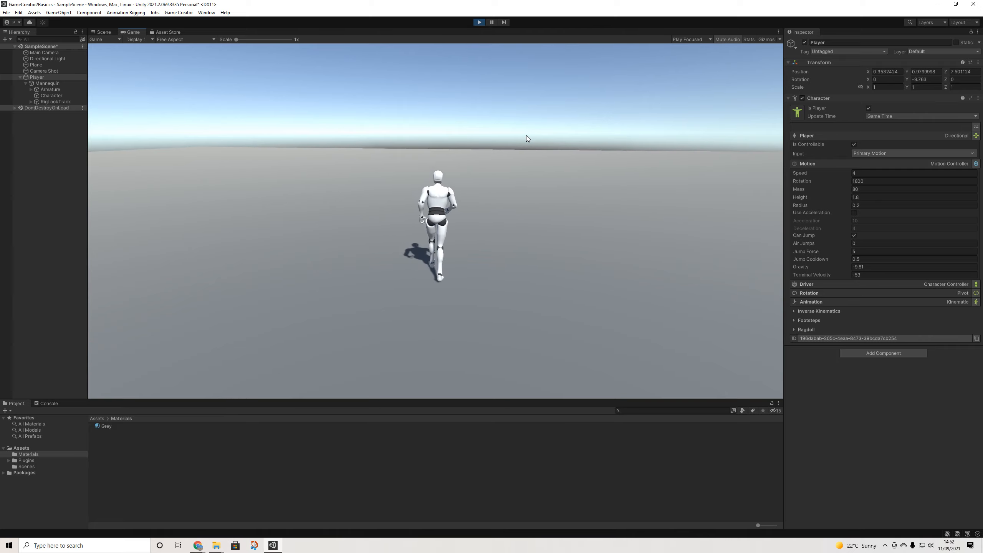
{"action": "key", "text": "w"}
{"action": "key", "text": "d"}
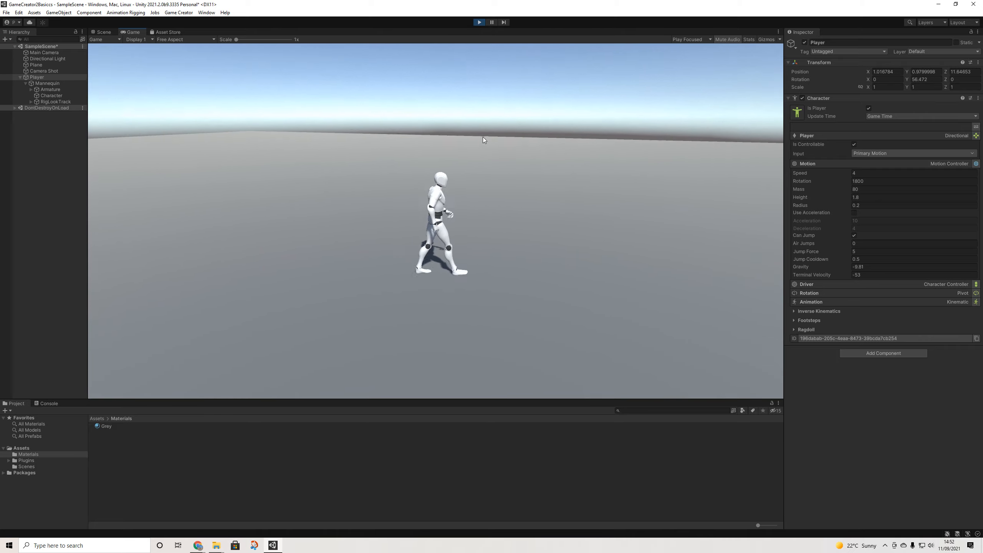
{"action": "key", "text": "s"}
{"action": "key", "text": "w"}
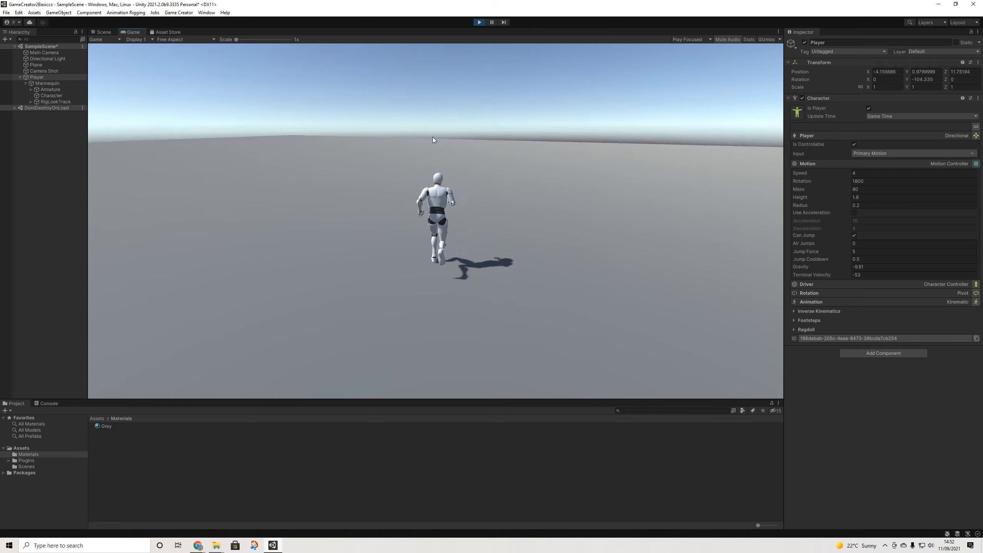
{"action": "key", "text": "s"}
{"action": "key", "text": "a"}
{"action": "key", "text": "w"}
{"action": "key", "text": "d"}
{"action": "key", "text": "w"}
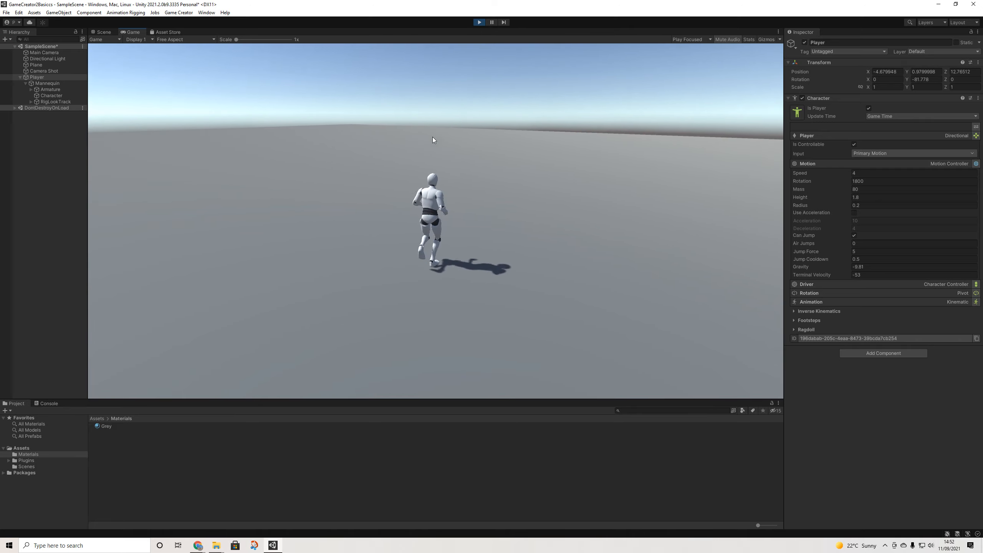
{"action": "key", "text": "a"}
{"action": "key", "text": "d"}
{"action": "key", "text": "w"}
{"action": "key", "text": "d"}
{"action": "key", "text": "s"}
{"action": "key", "text": "a"}
{"action": "key", "text": "w"}
{"action": "key", "text": "a"}
{"action": "key", "text": "w"}
{"action": "key", "text": "d"}
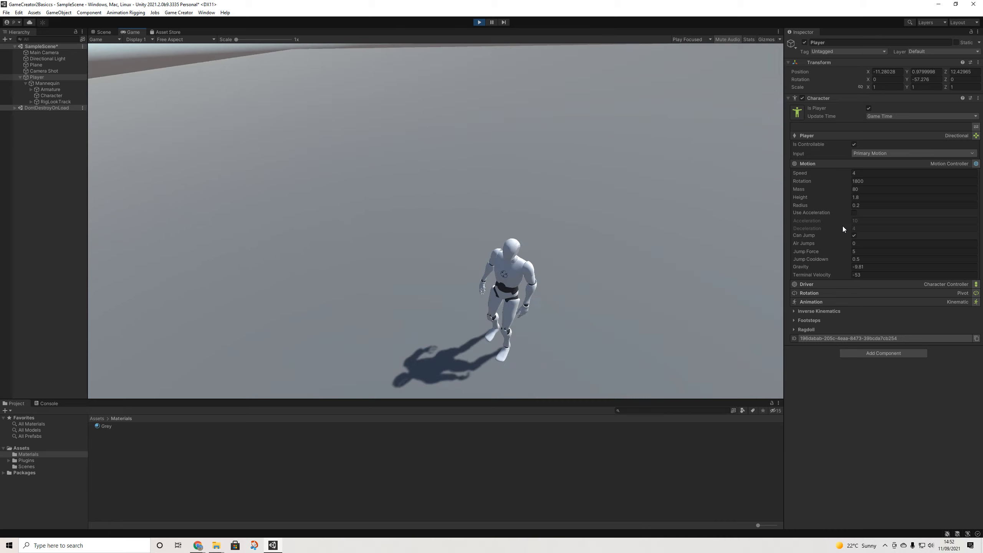
Turn the Player's Use Acceleration on in play mode, and enable it again after stopping the scene
{"action": "left_click", "coordinate": [853, 212]}
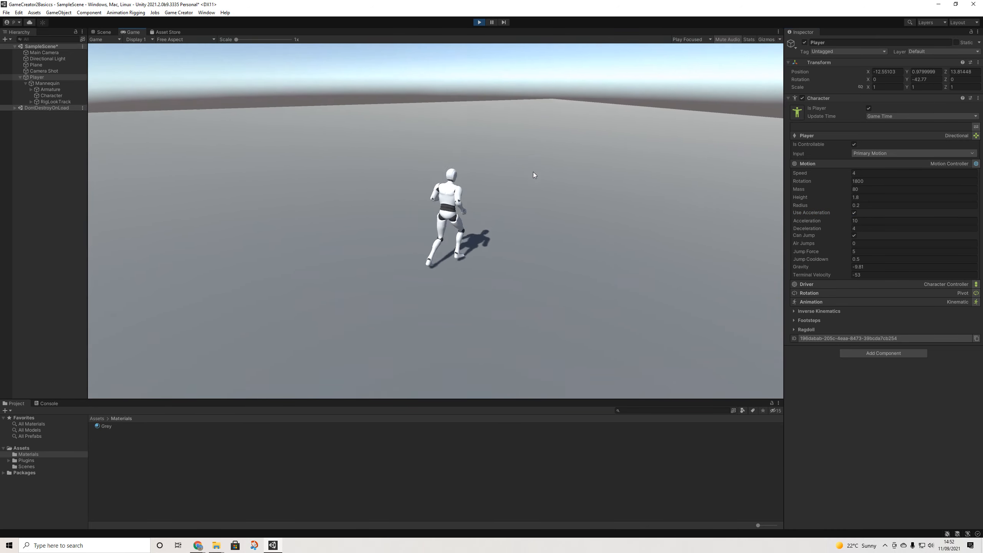
{"action": "left_click", "coordinate": [479, 22]}
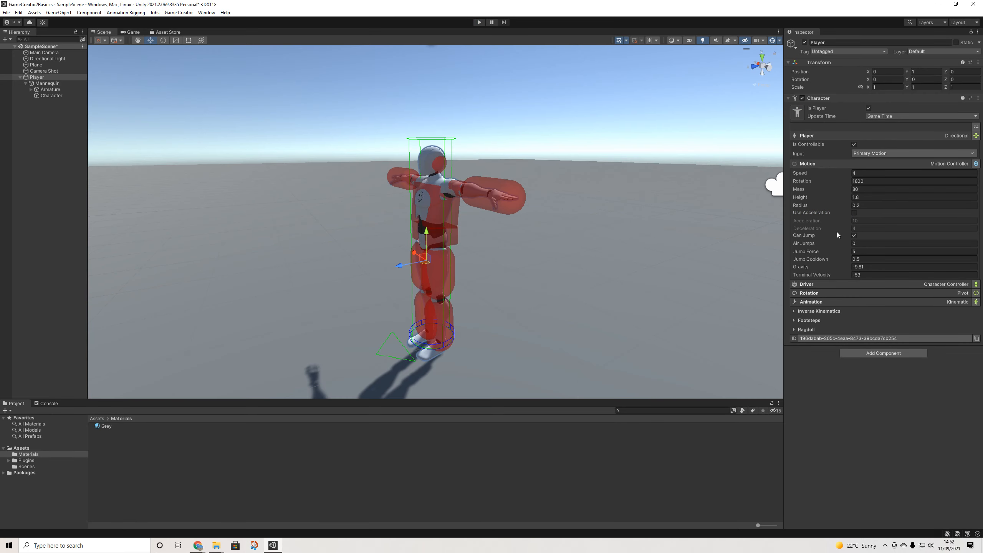
{"action": "left_click", "coordinate": [855, 212]}
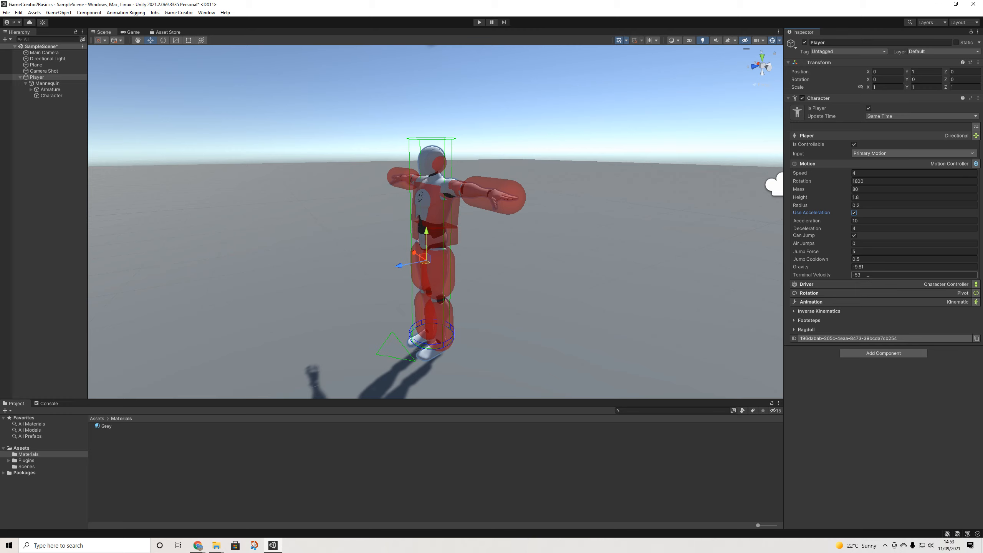
Expand the Player's Driver settings and change the Rotation type to Pivot Delayed
{"action": "left_click", "coordinate": [843, 286]}
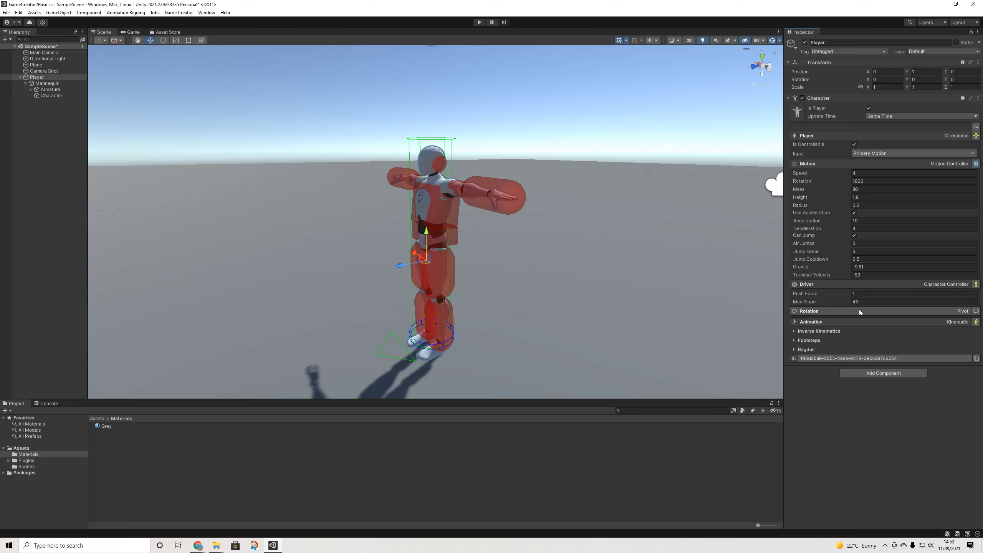
{"action": "left_click", "coordinate": [976, 312]}
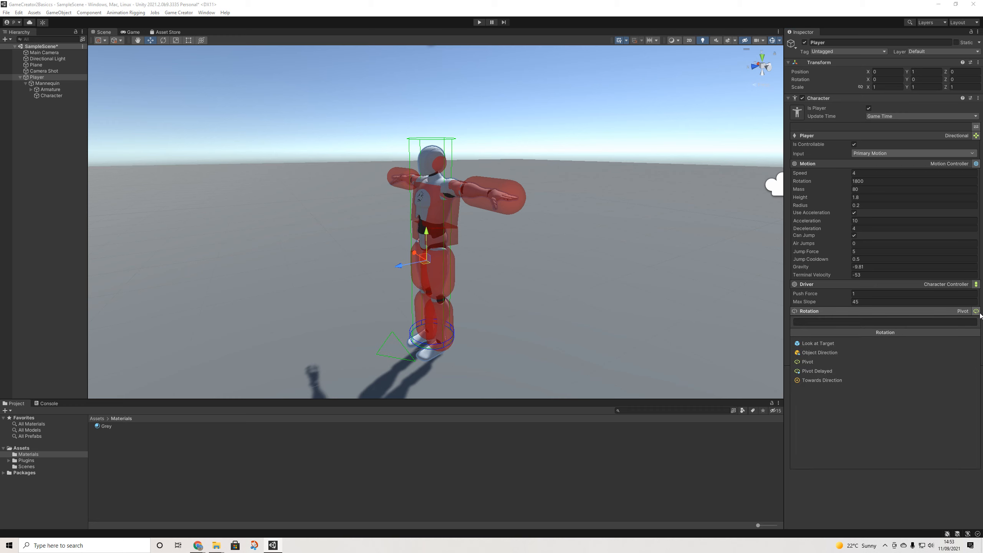
{"action": "left_click", "coordinate": [809, 371]}
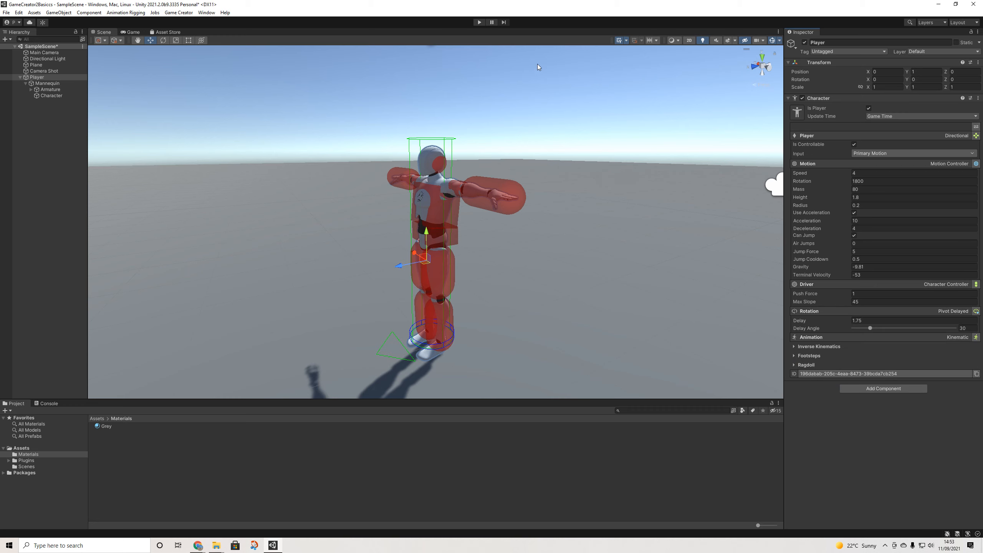
Play the scene and run the character in different directions to test the Pivot Delayed rotation
{"action": "left_click", "coordinate": [479, 22]}
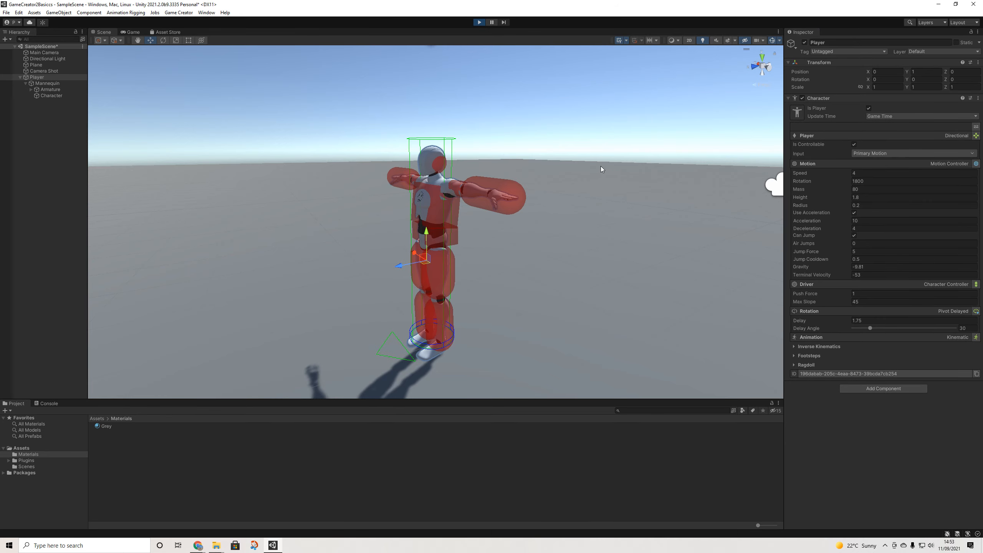
{"action": "key", "text": "w"}
{"action": "key", "text": "d"}
{"action": "key", "text": "s"}
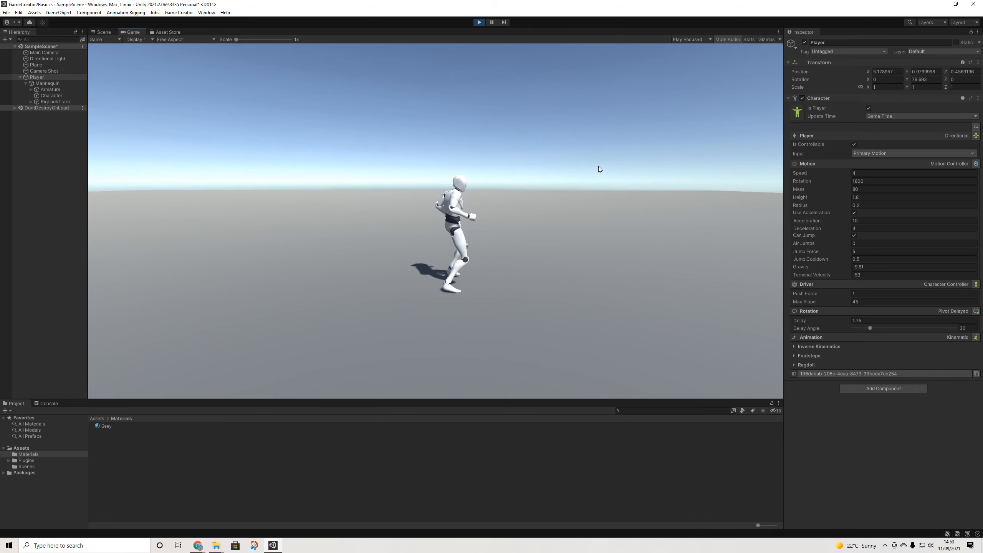
{"action": "key", "text": "a"}
{"action": "key", "text": "a"}
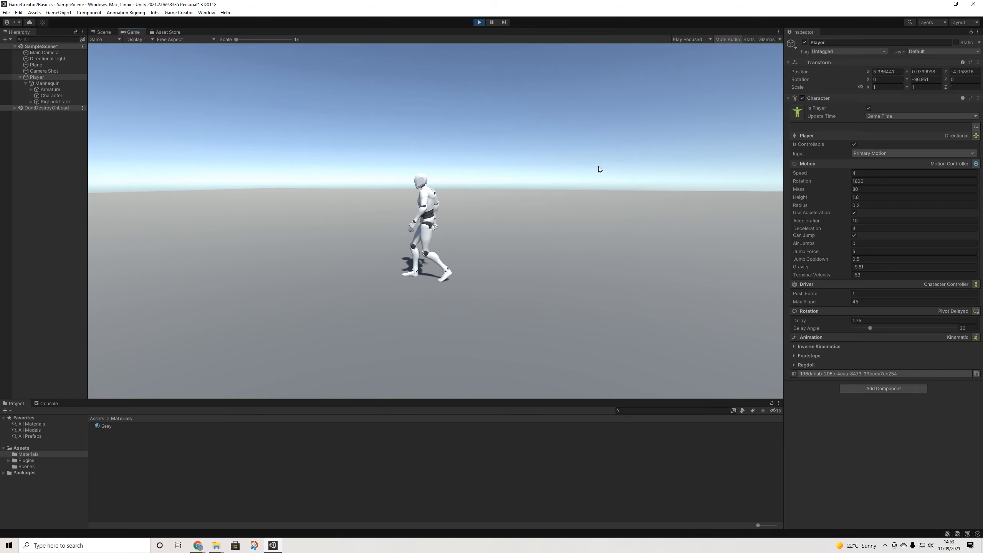
{"action": "key", "text": "a"}
{"action": "key", "text": "w"}
{"action": "key", "text": "d"}
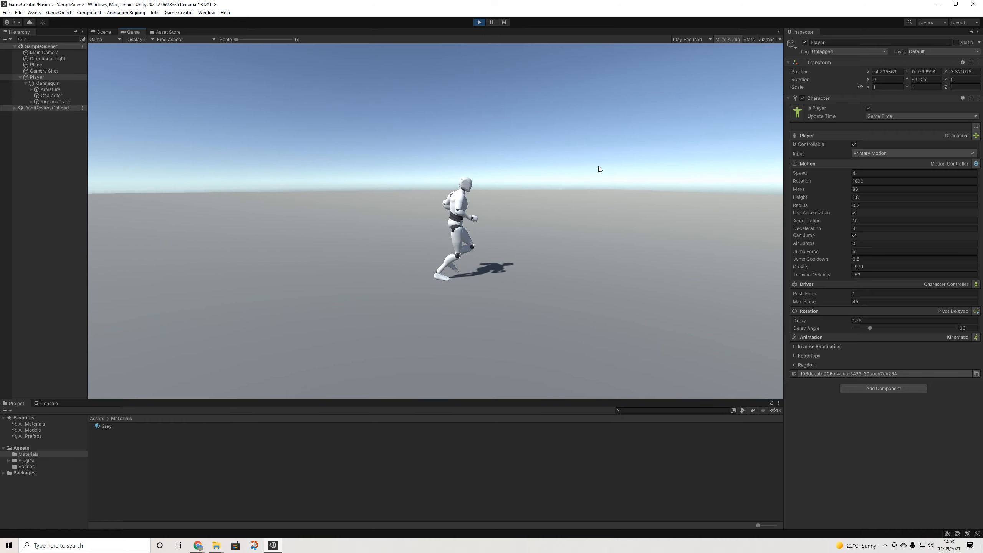
{"action": "key", "text": "s"}
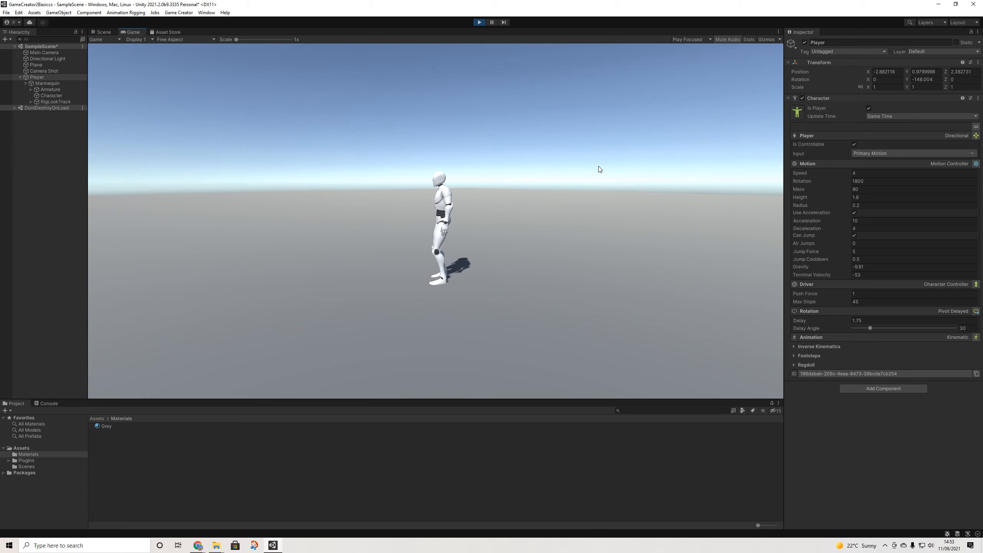
{"action": "key", "text": "w"}
{"action": "key", "text": "d"}
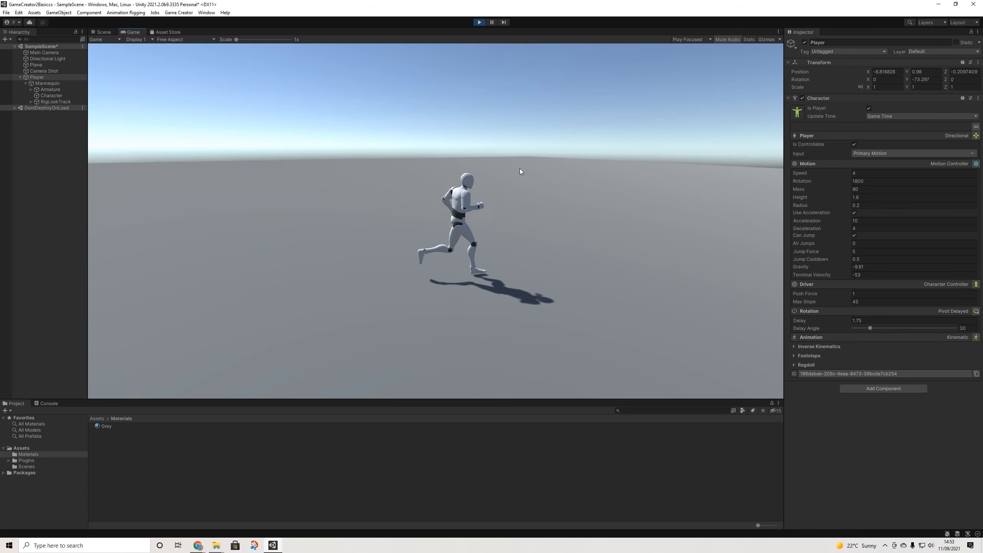
{"action": "key", "text": "a"}
{"action": "key", "text": "w"}
{"action": "key", "text": "w"}
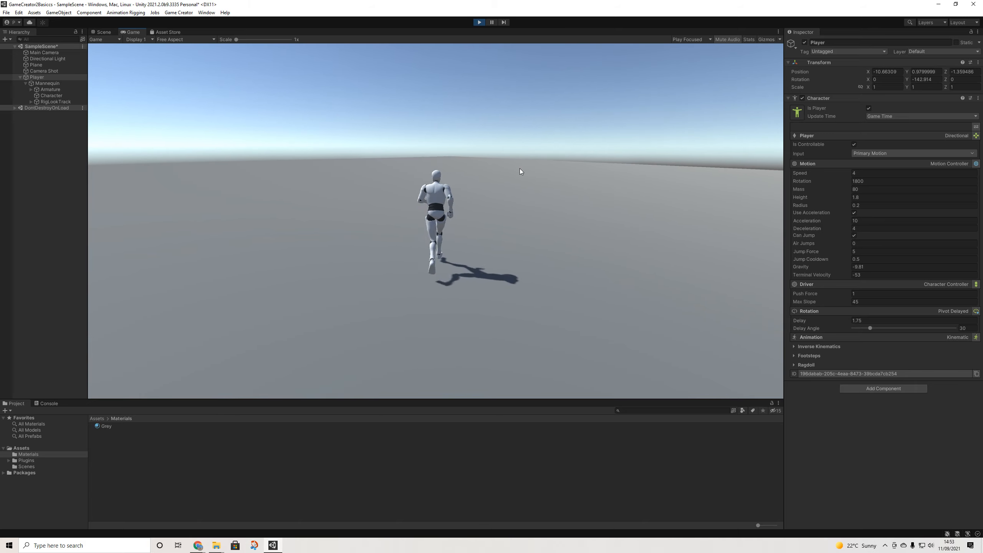
{"action": "key", "text": "d"}
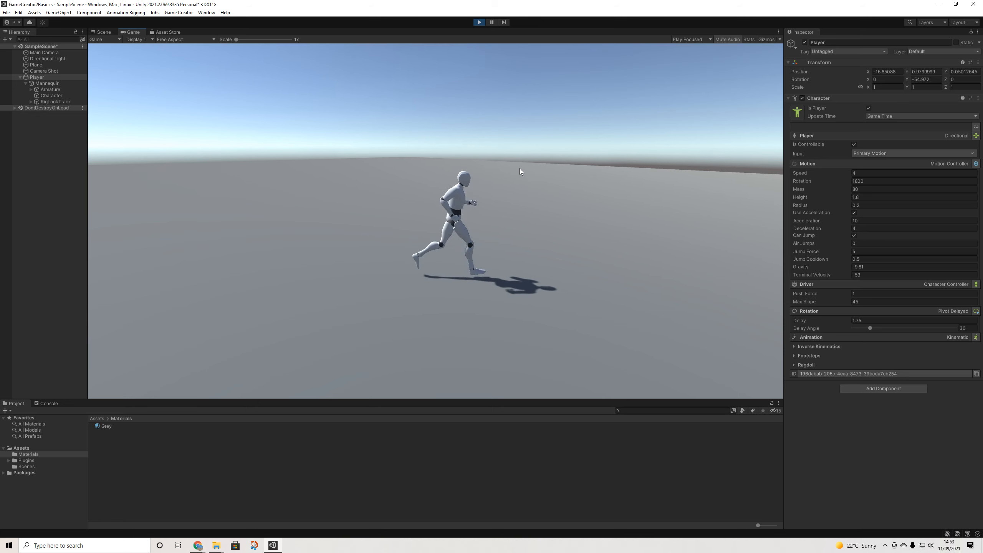
Stop the scene and set the Player's Rotation type back to Pivot
{"action": "left_click", "coordinate": [480, 22]}
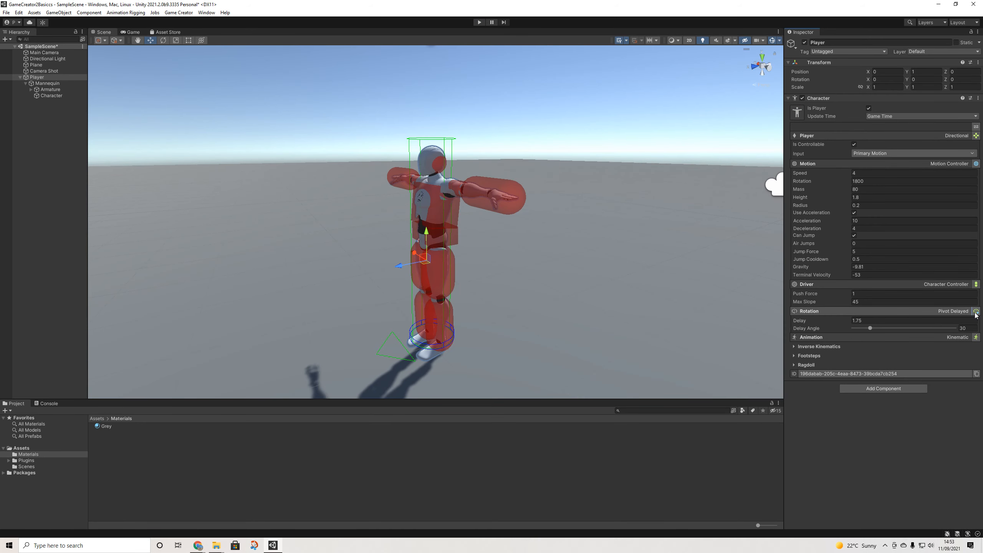
{"action": "left_click", "coordinate": [976, 311]}
{"action": "left_click", "coordinate": [865, 362]}
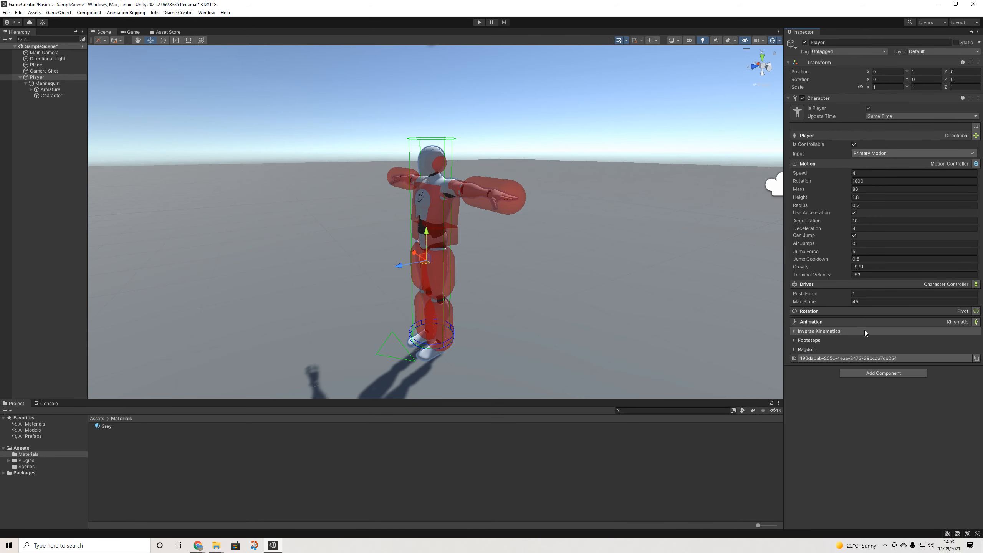
Expand the Player's Inverse Kinematics, Footsteps and Ragdoll settings and examine them alongside the character from several angles
{"action": "left_click", "coordinate": [819, 331]}
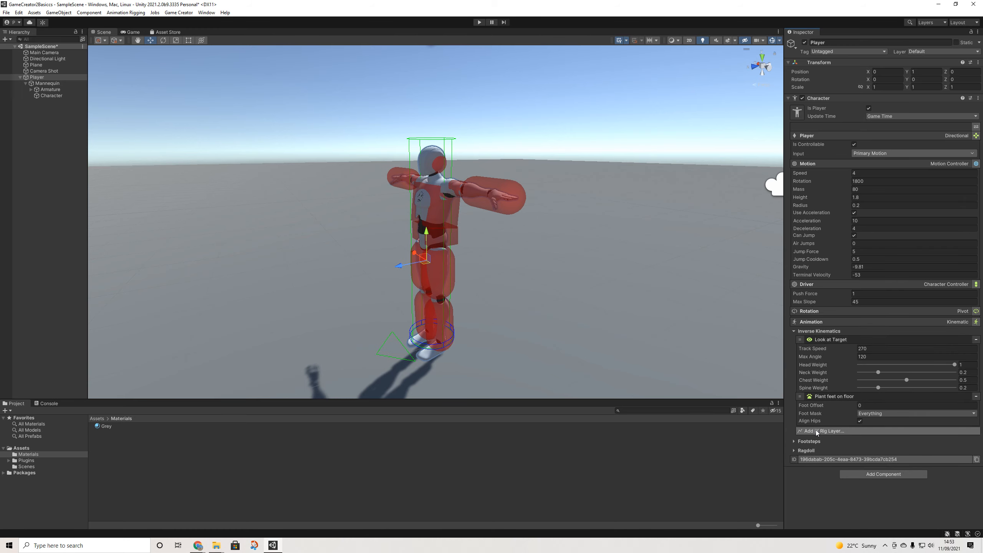
{"action": "left_click", "coordinate": [806, 451]}
{"action": "left_click", "coordinate": [804, 443]}
{"action": "scroll", "coordinate": [852, 412], "scroll_direction": "down", "scroll_amount": 3}
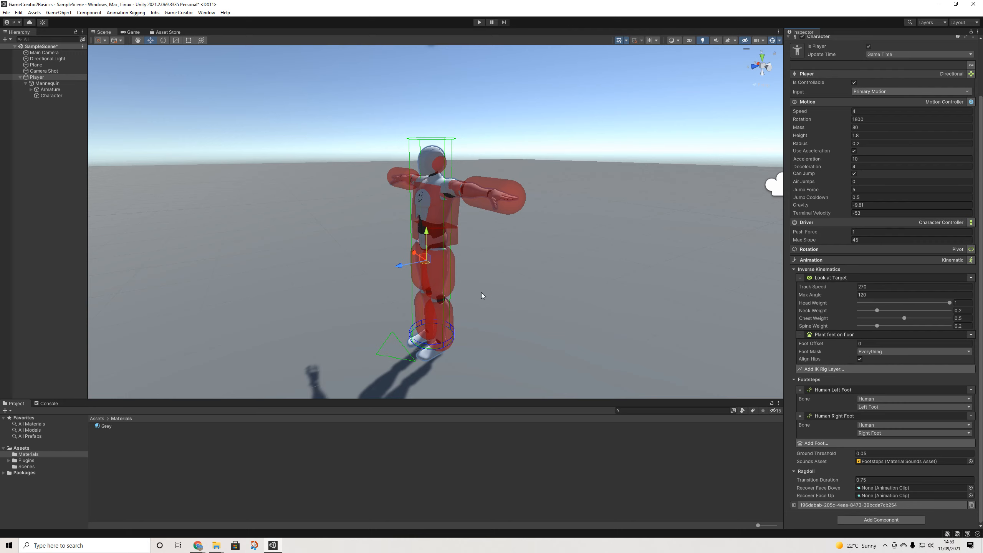
{"action": "scroll", "coordinate": [481, 295], "scroll_direction": "down", "scroll_amount": 1}
{"action": "left_click_drag", "start_coordinate": [534, 307], "coordinate": [693, 307], "text": "alt"}
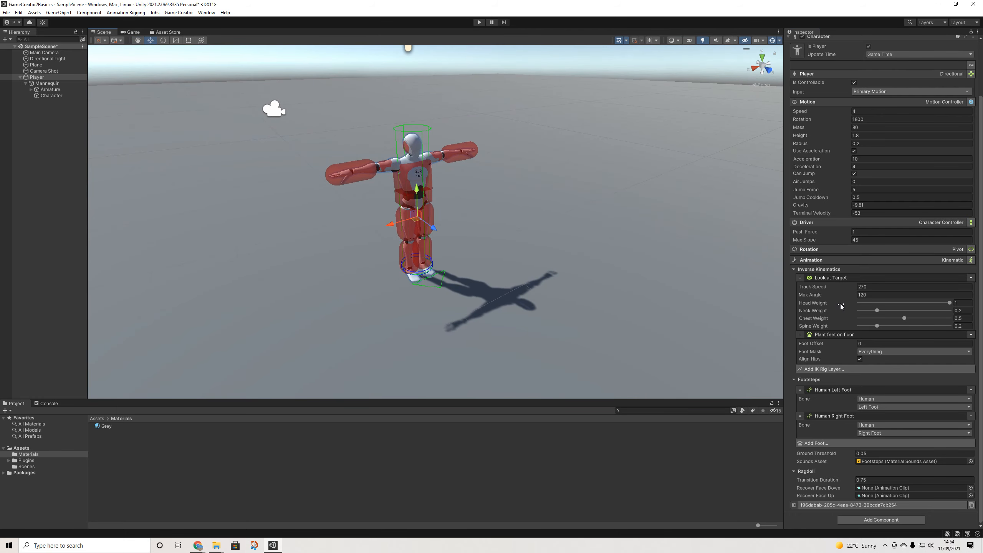
{"action": "scroll", "coordinate": [559, 244], "scroll_direction": "down", "scroll_amount": 1}
{"action": "middle_click_drag", "start_coordinate": [553, 248], "coordinate": [534, 263]}
{"action": "left_click_drag", "start_coordinate": [547, 262], "coordinate": [721, 276], "text": "alt"}
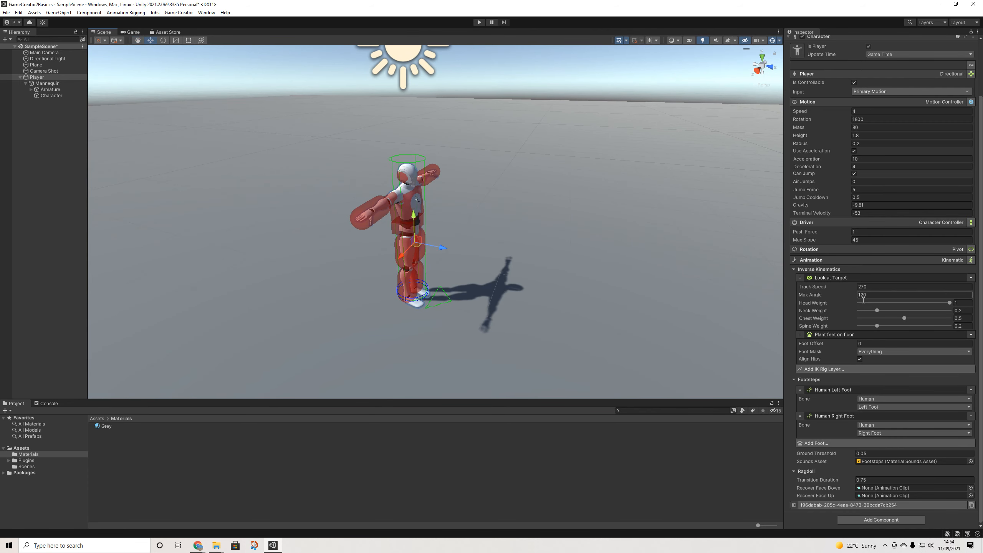